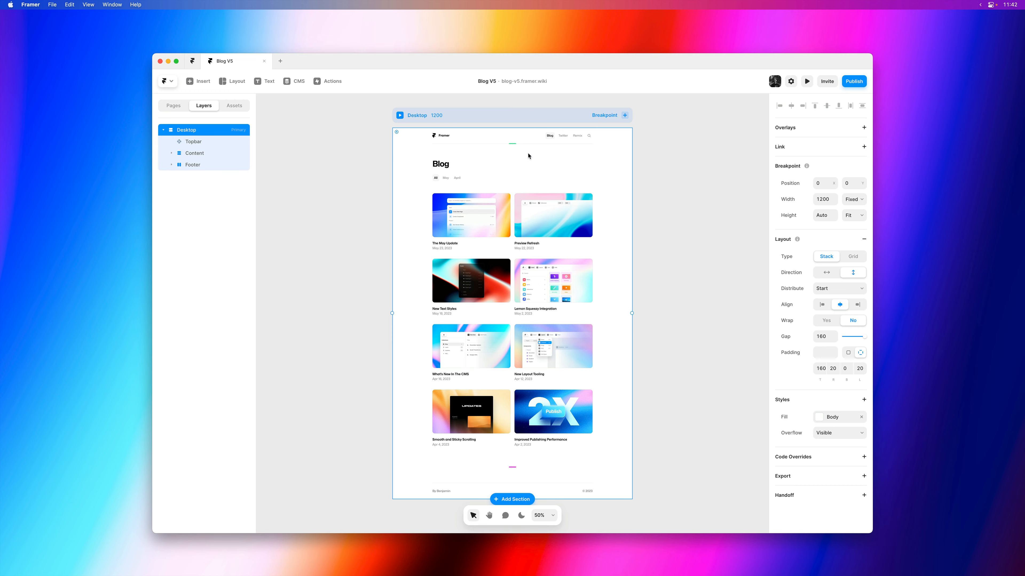
- Select the Posts stack that holds the filter row and the blog post grid
{"action": "key", "text": "z"}
{"action": "left_click", "coordinate": [516, 165]}
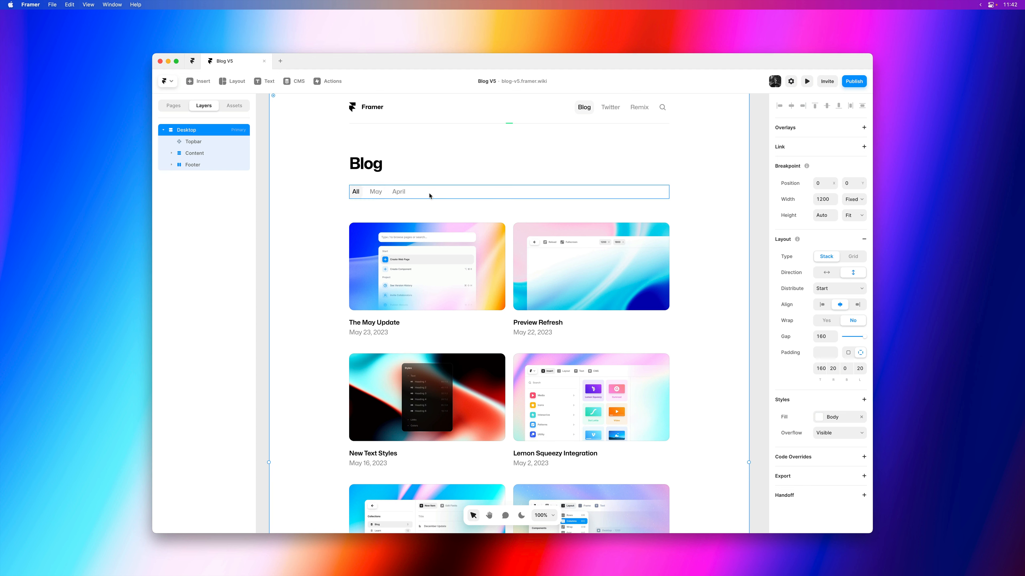
{"action": "left_click", "coordinate": [430, 207]}
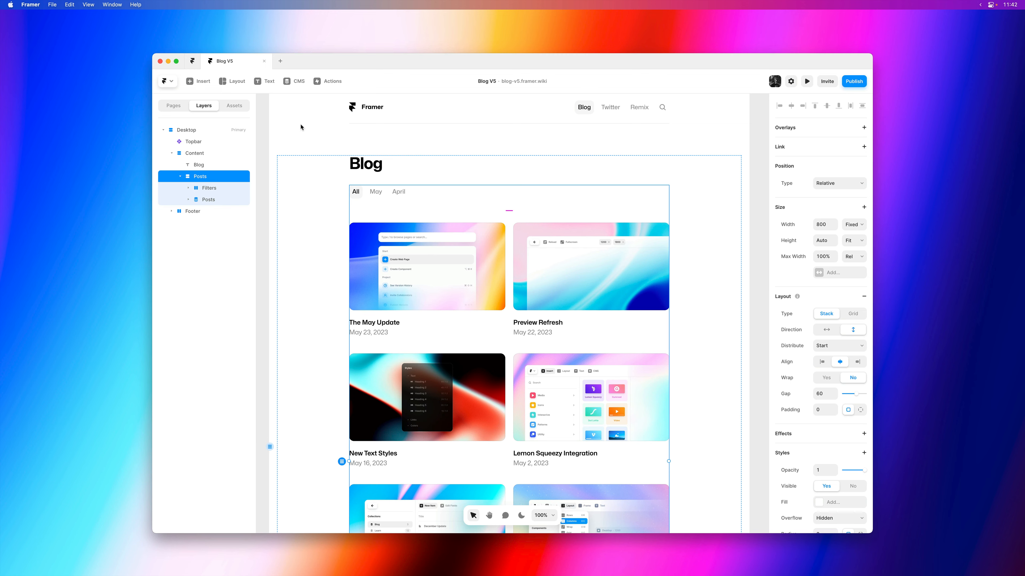
- Examine The May Update item and its fields in the CMS Blog collection, and return to the page canvas
{"action": "left_click", "coordinate": [288, 83]}
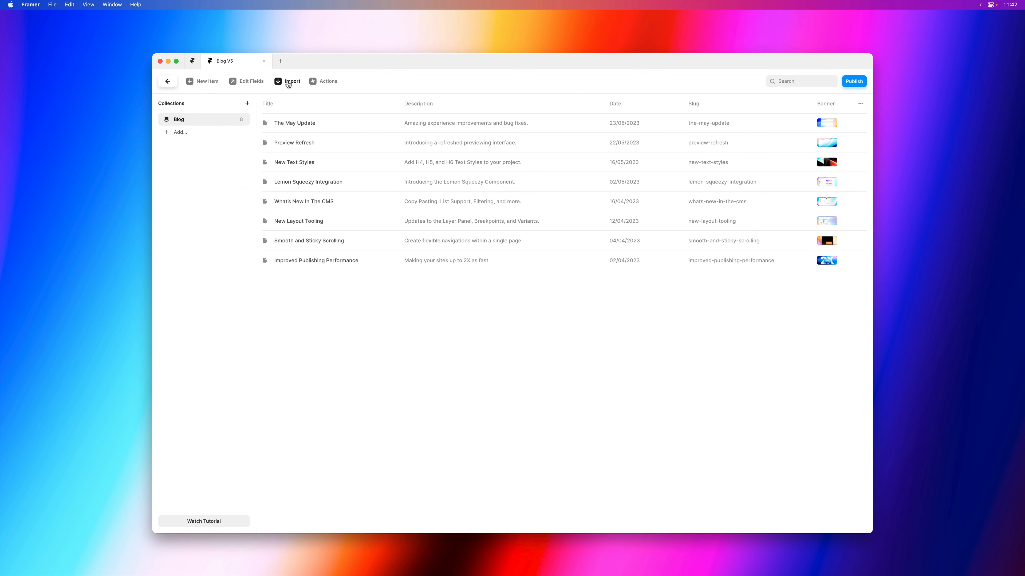
{"action": "left_click", "coordinate": [306, 125]}
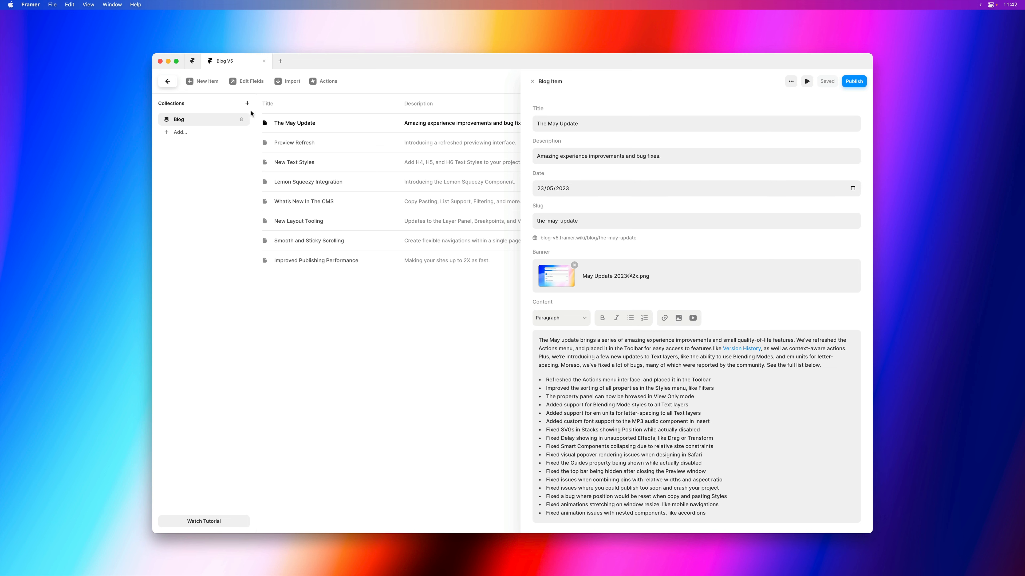
{"action": "left_click", "coordinate": [173, 87]}
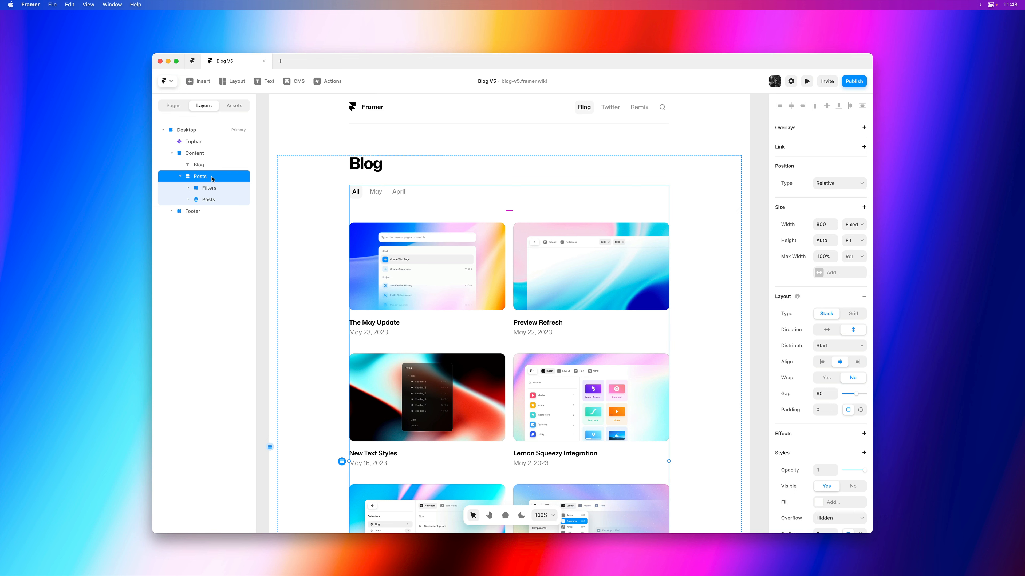
- Create a component named Posts from the selected Posts stack
{"action": "key", "text": "super+k"}
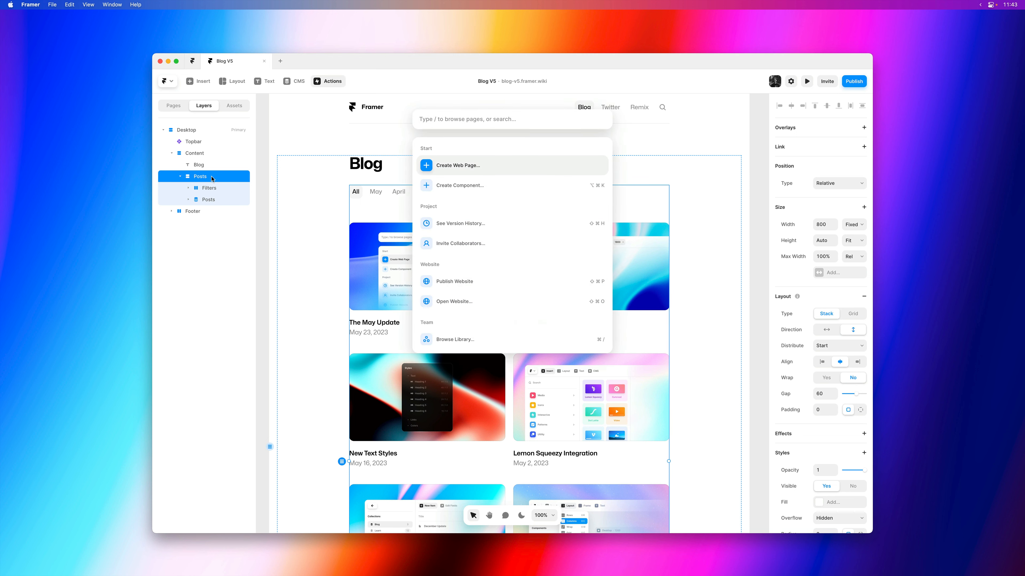
{"action": "key", "text": "Down"}
{"action": "key", "text": "Return"}
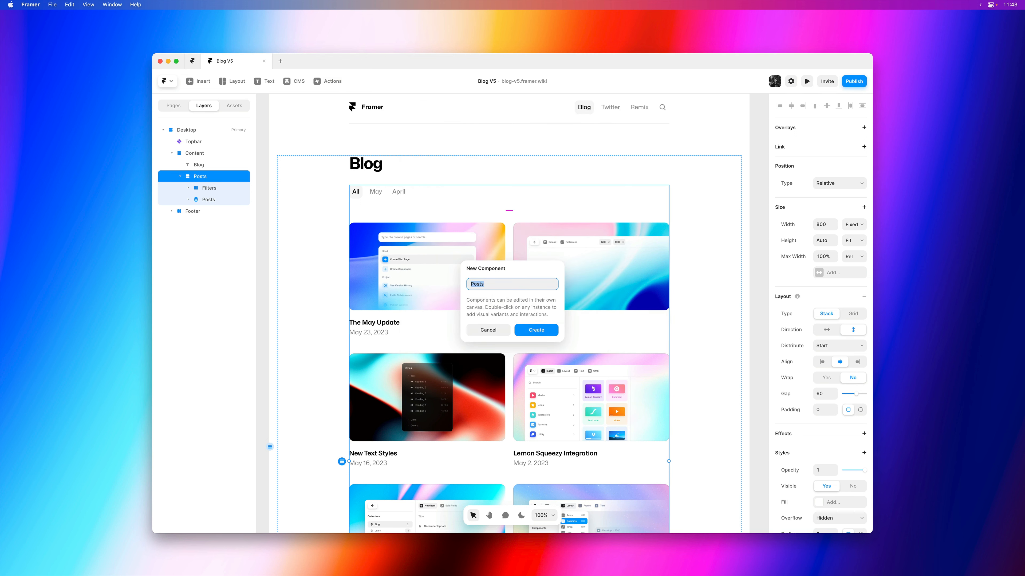
{"action": "key", "text": "Return"}
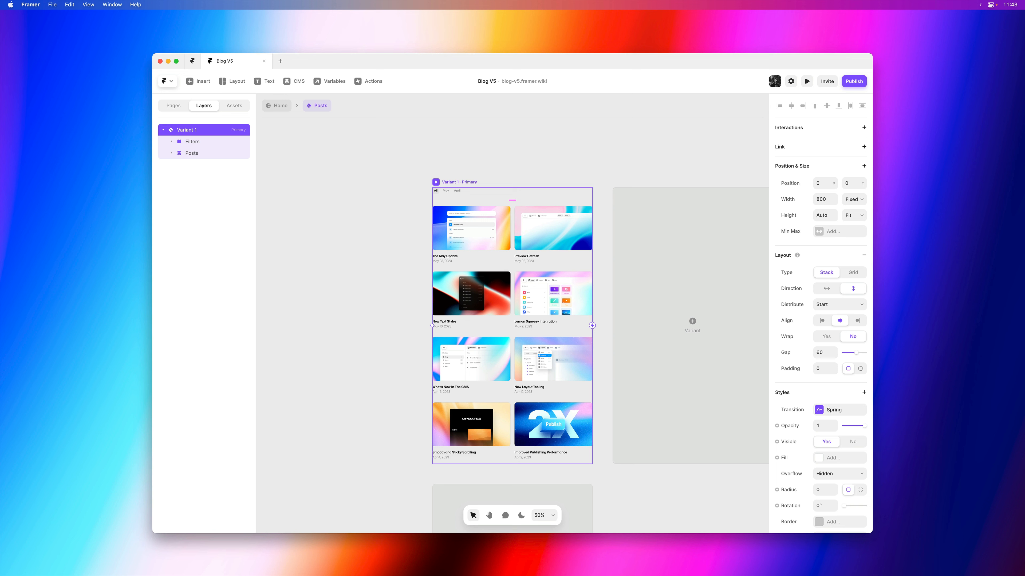
- Rename the Posts component's primary variant to All
{"action": "double_click", "coordinate": [189, 130]}
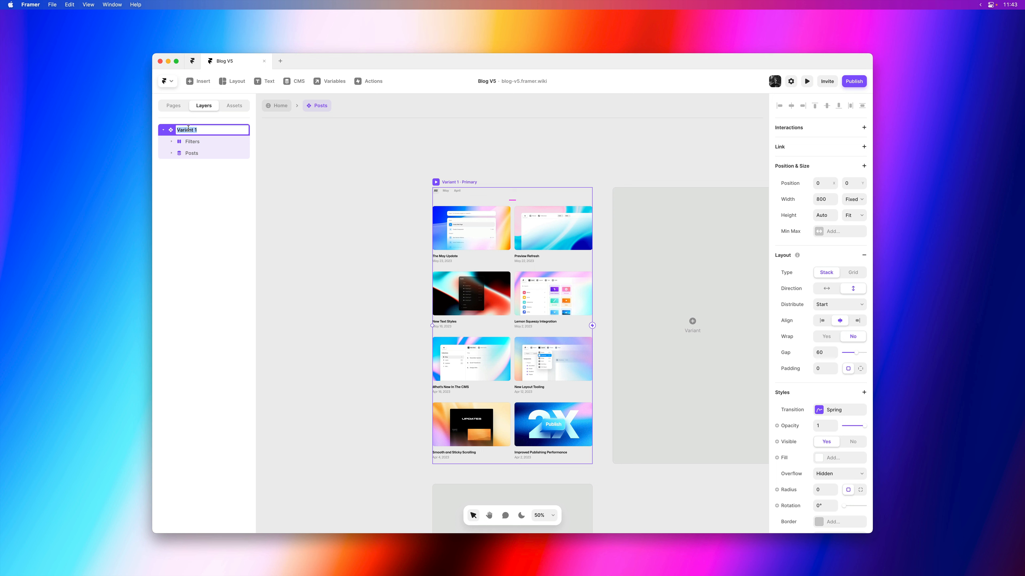
{"action": "type", "text": "All"}
{"action": "key", "text": "Return"}
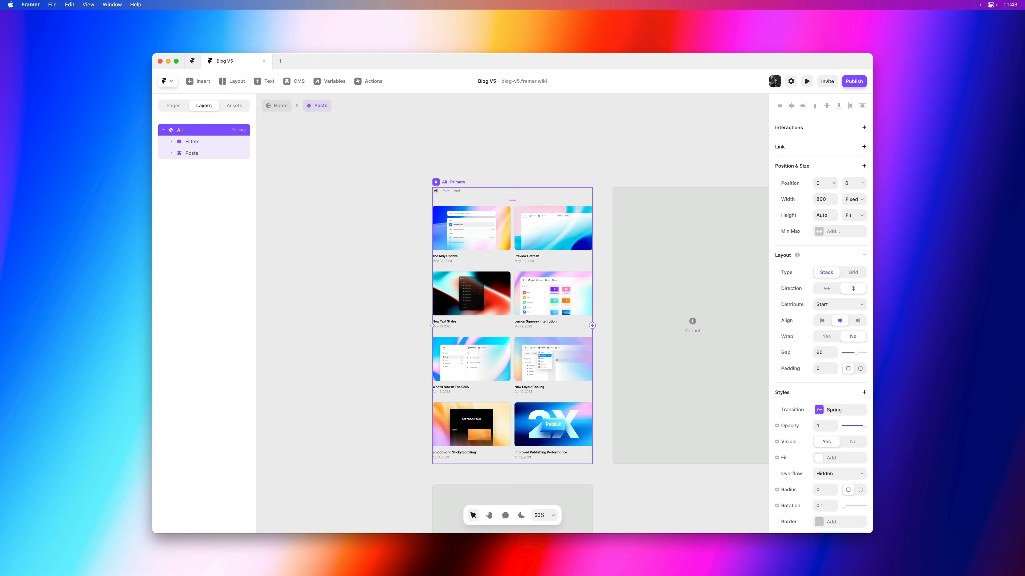
{"action": "left_click", "coordinate": [312, 170]}
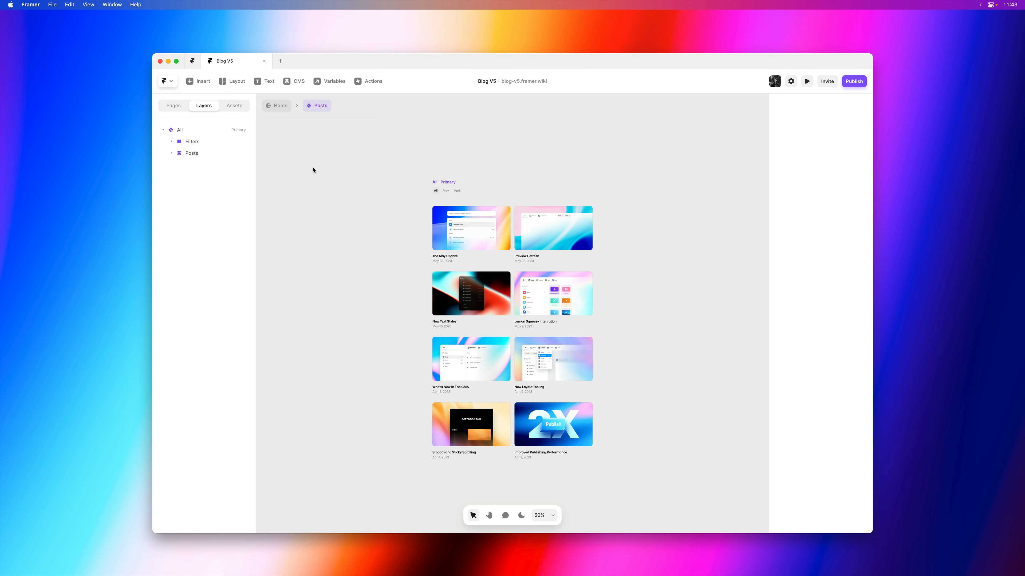
- Set the All variant's transition to Instant
{"action": "left_click", "coordinate": [500, 180]}
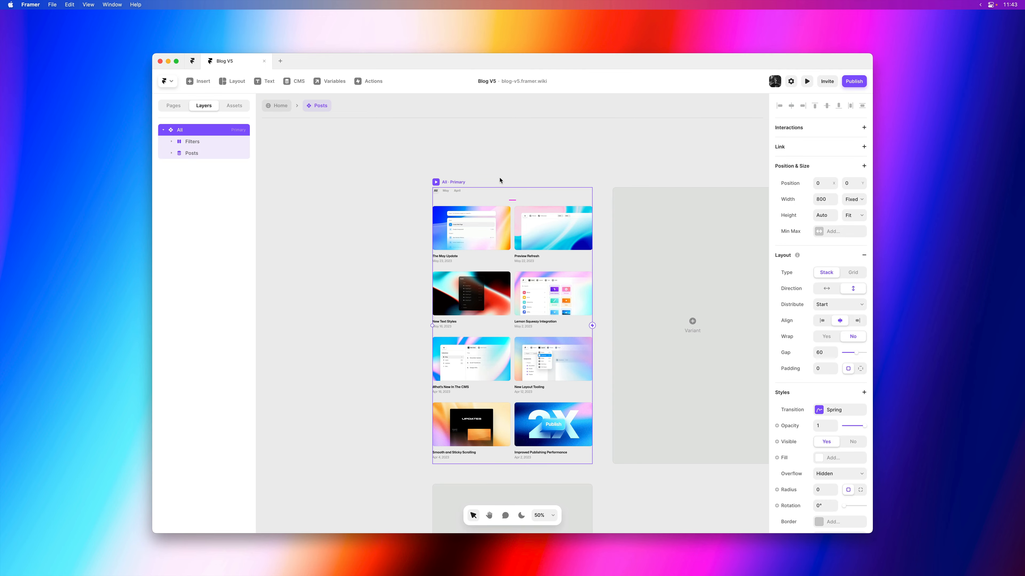
{"action": "left_click", "coordinate": [828, 410]}
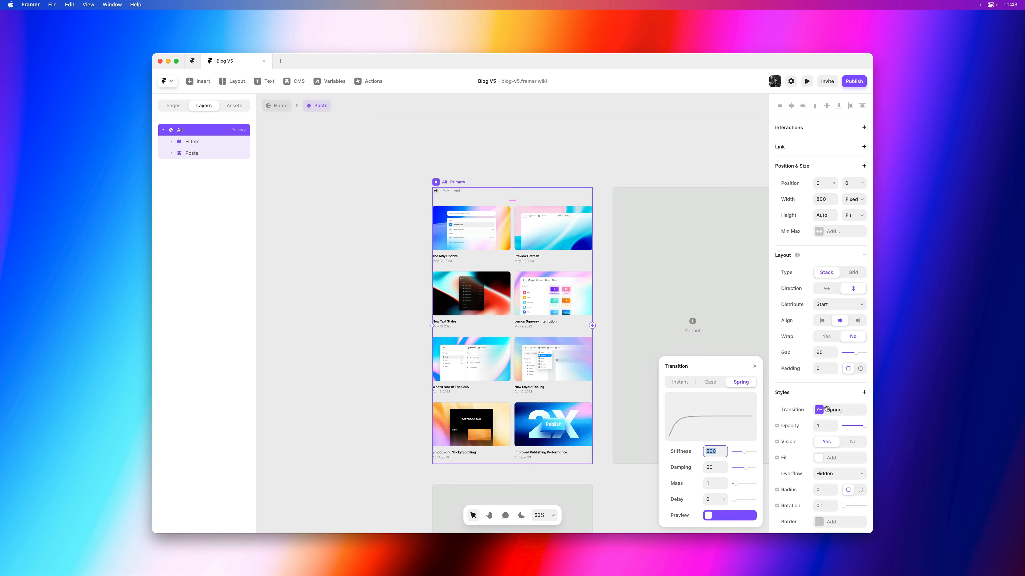
{"action": "left_click", "coordinate": [681, 382]}
{"action": "left_click", "coordinate": [380, 299]}
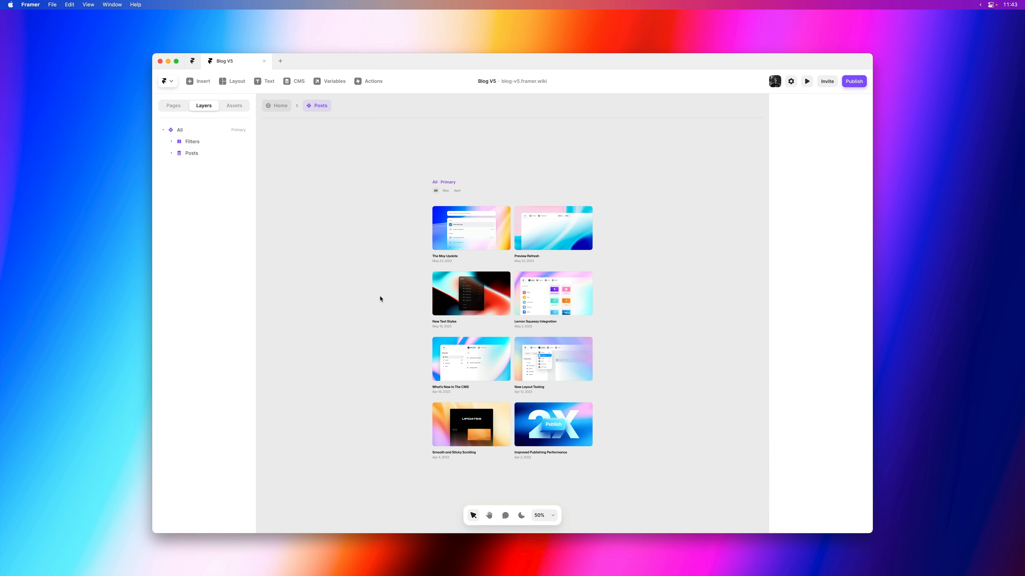
- Add a second variant based on All and name it May
{"action": "left_click", "coordinate": [461, 183]}
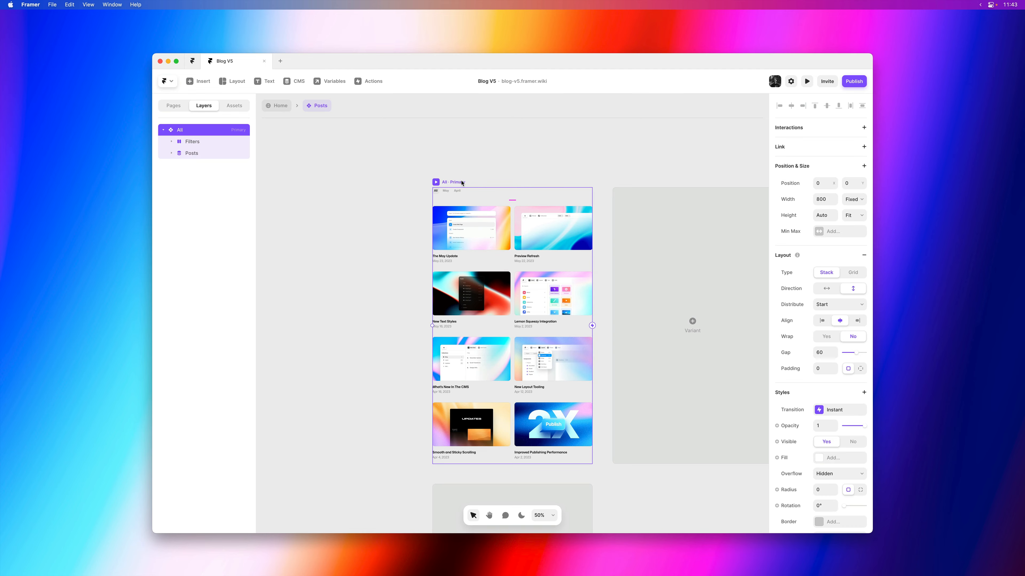
{"action": "left_click", "coordinate": [634, 205]}
{"action": "left_click", "coordinate": [461, 174]}
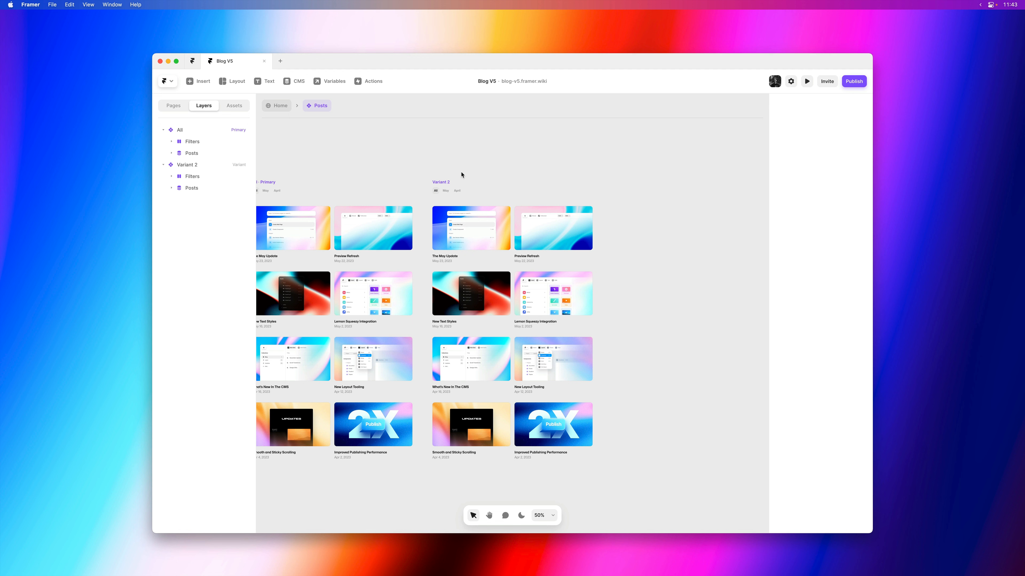
{"action": "left_click", "coordinate": [450, 181]}
{"action": "double_click", "coordinate": [233, 165]}
{"action": "type", "text": "May"}
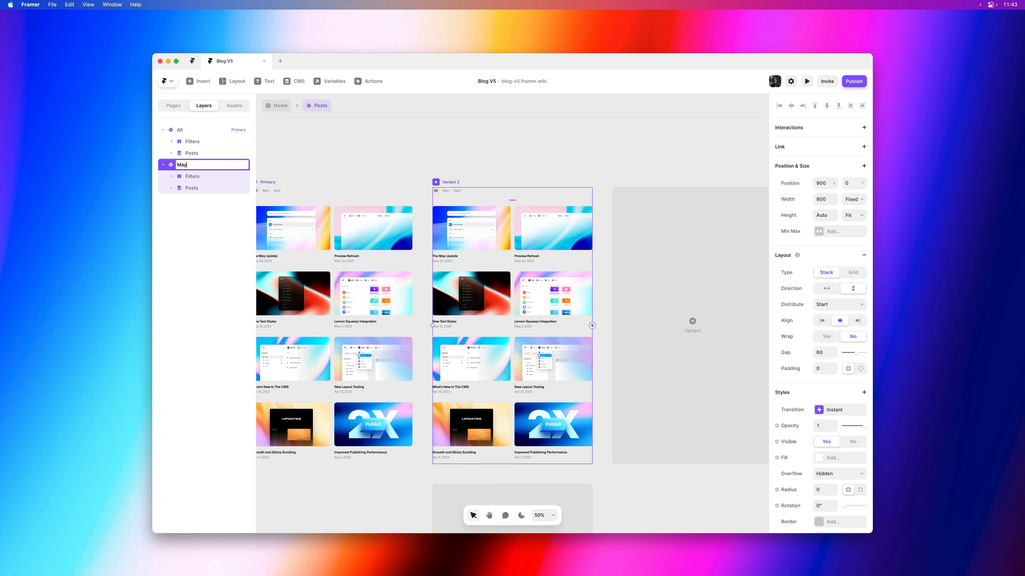
{"action": "key", "text": "Return"}
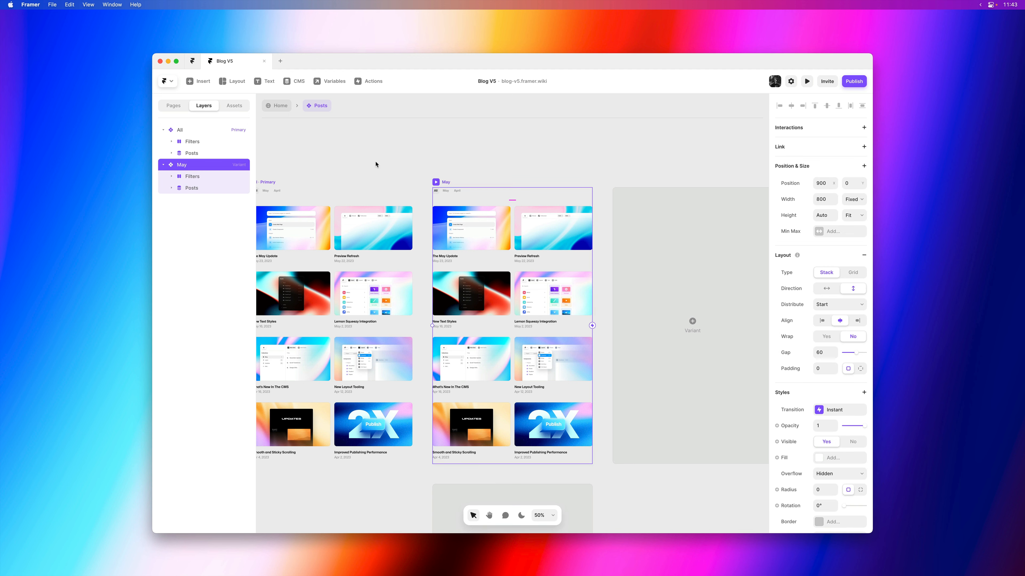
- Add a third variant next to May and name it April
{"action": "left_click", "coordinate": [651, 215]}
{"action": "double_click", "coordinate": [202, 197]}
{"action": "type", "text": "April"}
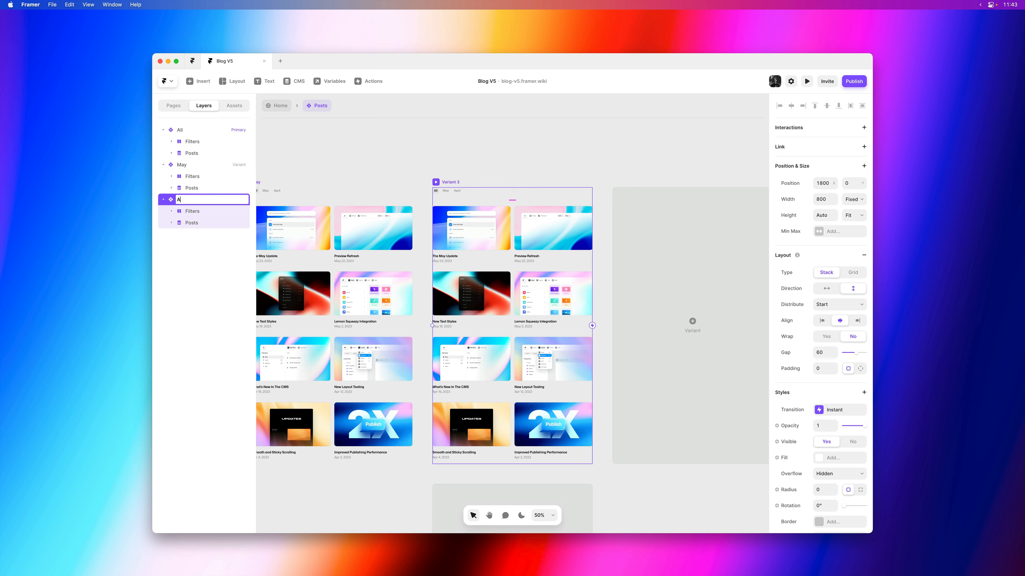
{"action": "key", "text": "Return"}
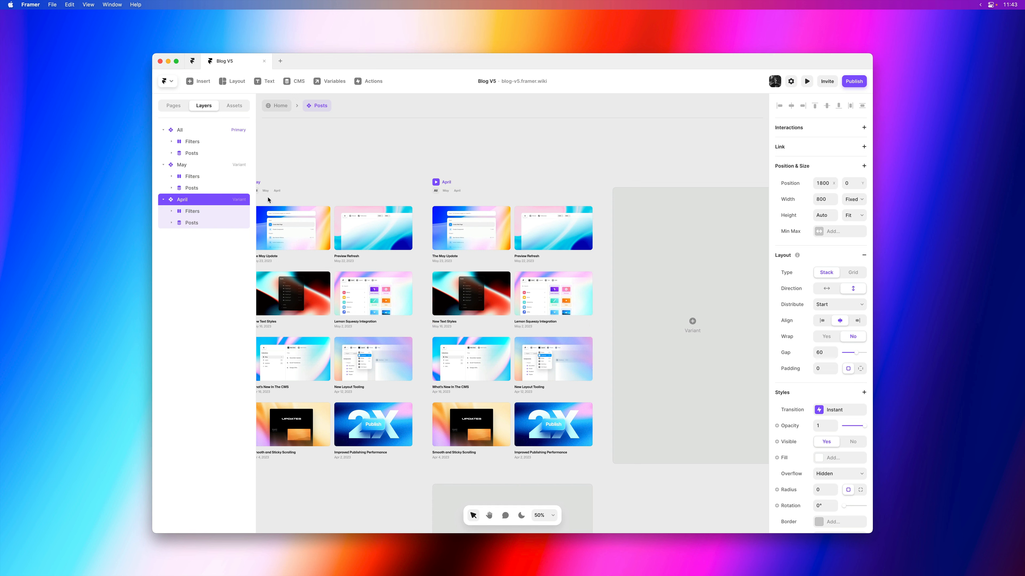
{"action": "left_click", "coordinate": [312, 171]}
- In the May variant, set the May filter button to Active and the All filter button to Default
{"action": "key", "text": "space"}
{"action": "left_click_drag", "start_coordinate": [318, 170], "coordinate": [468, 177]}
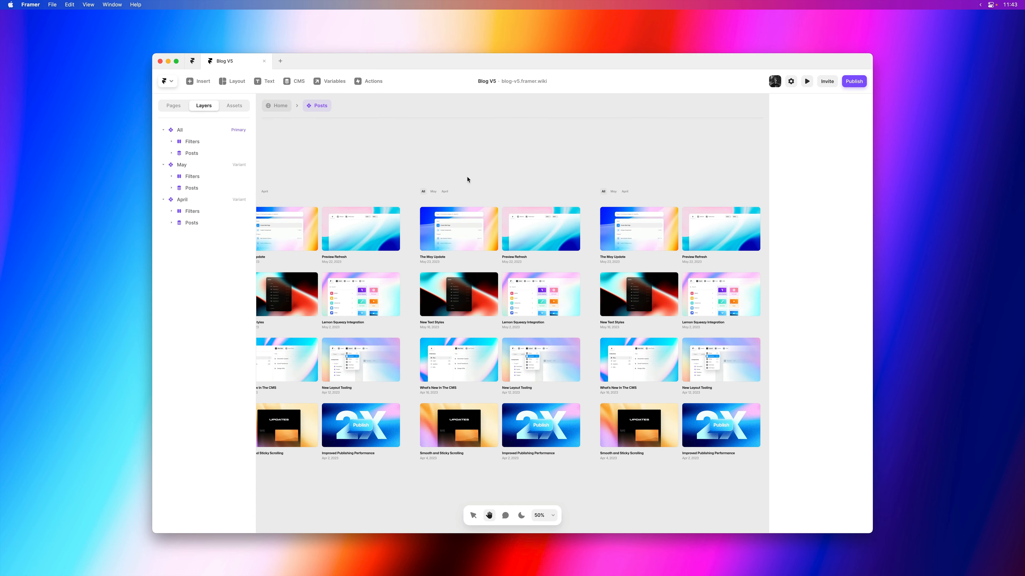
{"action": "scroll", "coordinate": [433, 192], "scroll_direction": "up", "scroll_amount": 5}
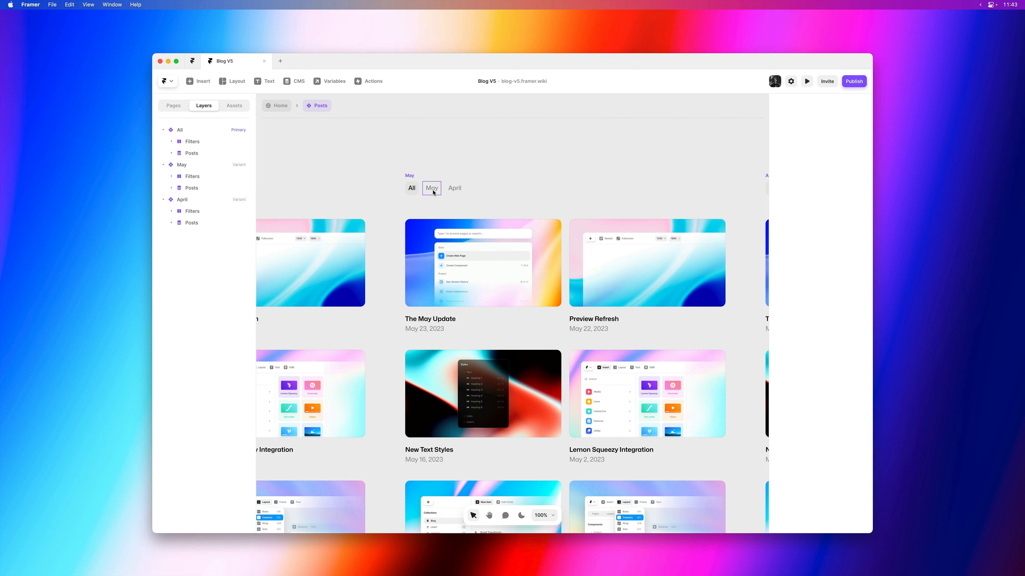
{"action": "left_click", "coordinate": [433, 193]}
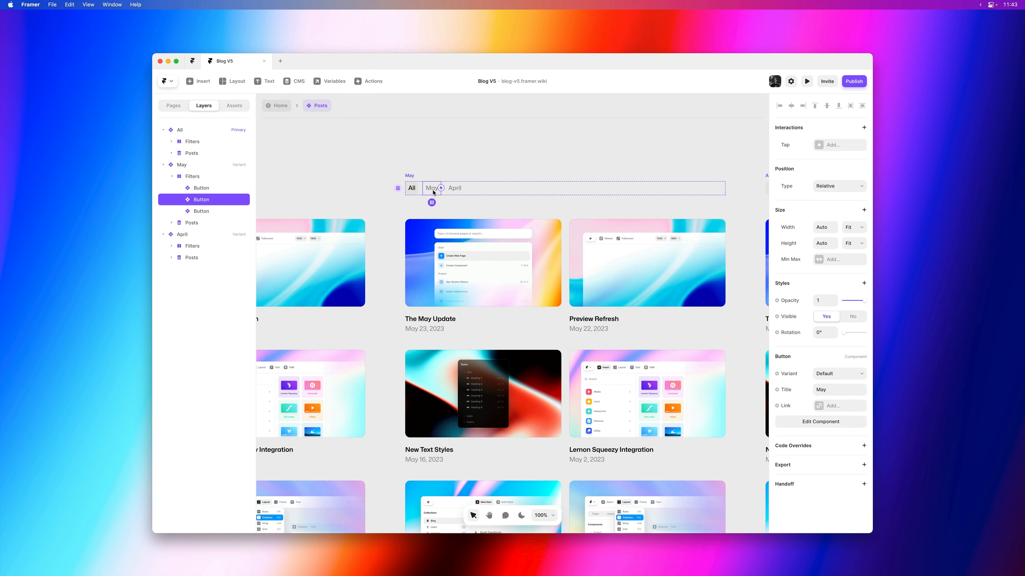
{"action": "left_click", "coordinate": [834, 376]}
{"action": "left_click", "coordinate": [834, 383]}
{"action": "key", "text": "shift+Tab"}
{"action": "left_click", "coordinate": [838, 379]}
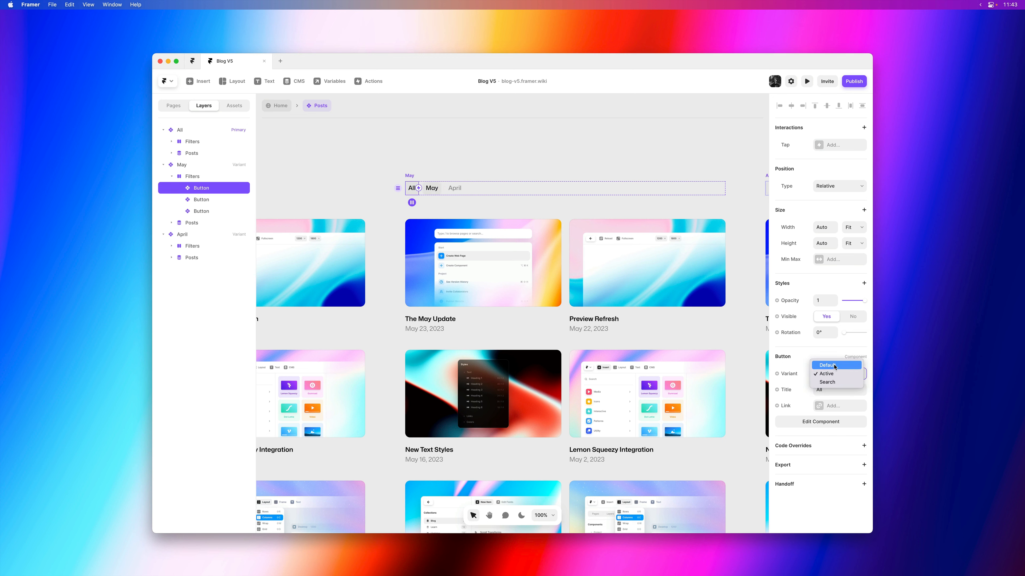
{"action": "left_click", "coordinate": [831, 367]}
{"action": "left_click", "coordinate": [530, 156]}
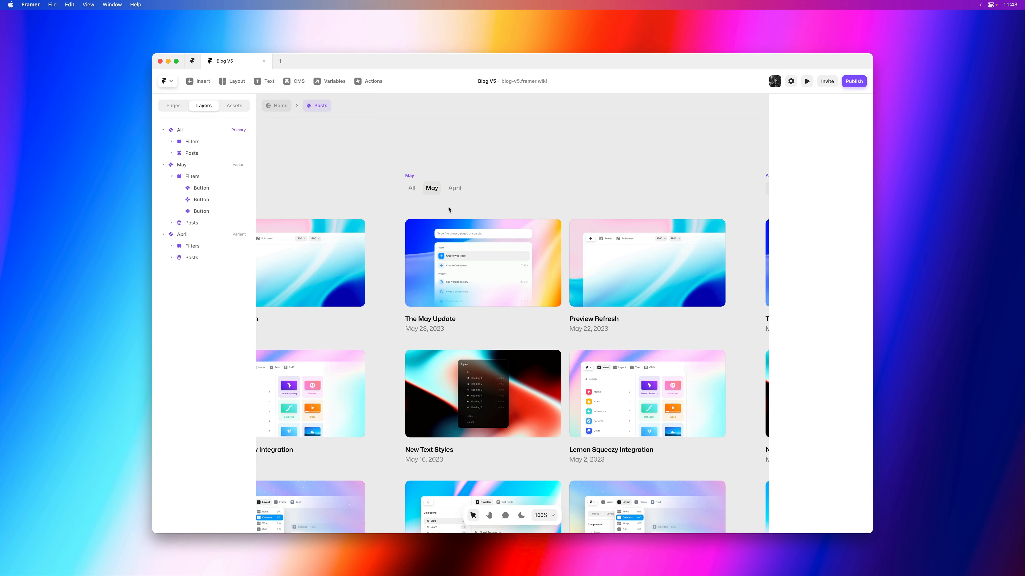
- In the April variant, set the April filter button to Active and the All filter button to Default
{"action": "scroll", "coordinate": [448, 211], "scroll_direction": "right", "scroll_amount": 7}
{"action": "left_click", "coordinate": [537, 190]}
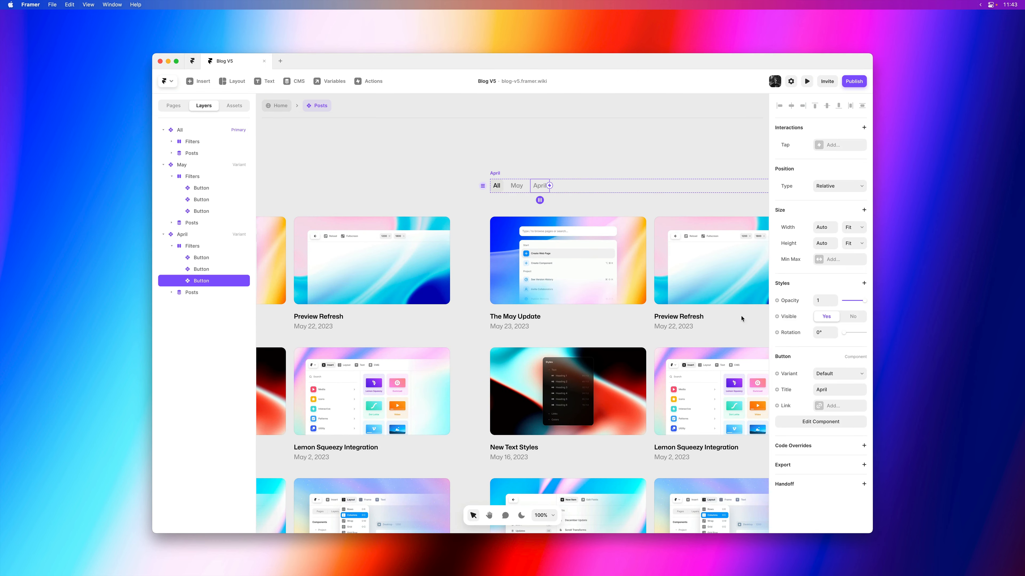
{"action": "left_click", "coordinate": [853, 374]}
{"action": "left_click", "coordinate": [853, 382]}
{"action": "left_click", "coordinate": [496, 186]}
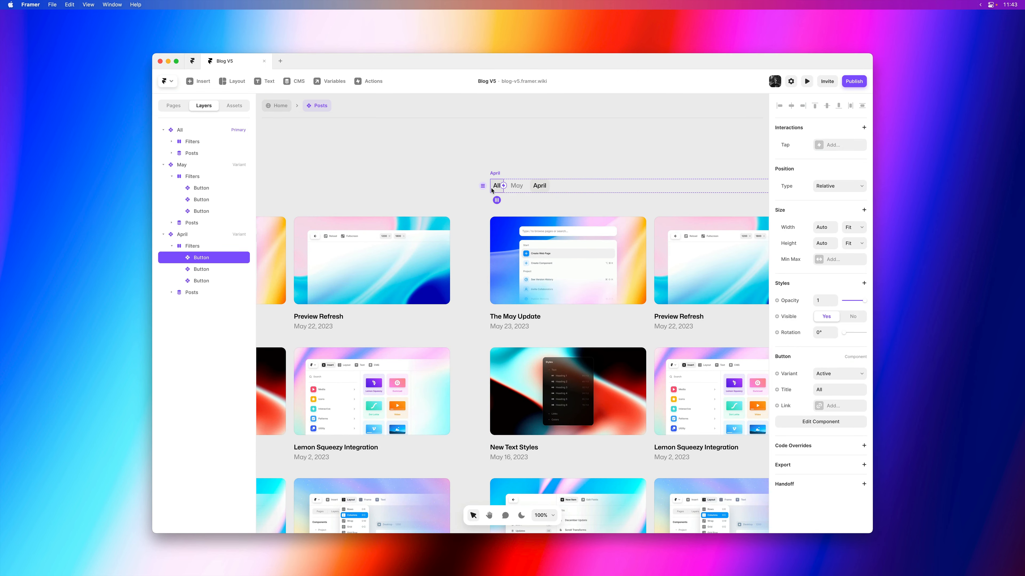
{"action": "left_click", "coordinate": [839, 374]}
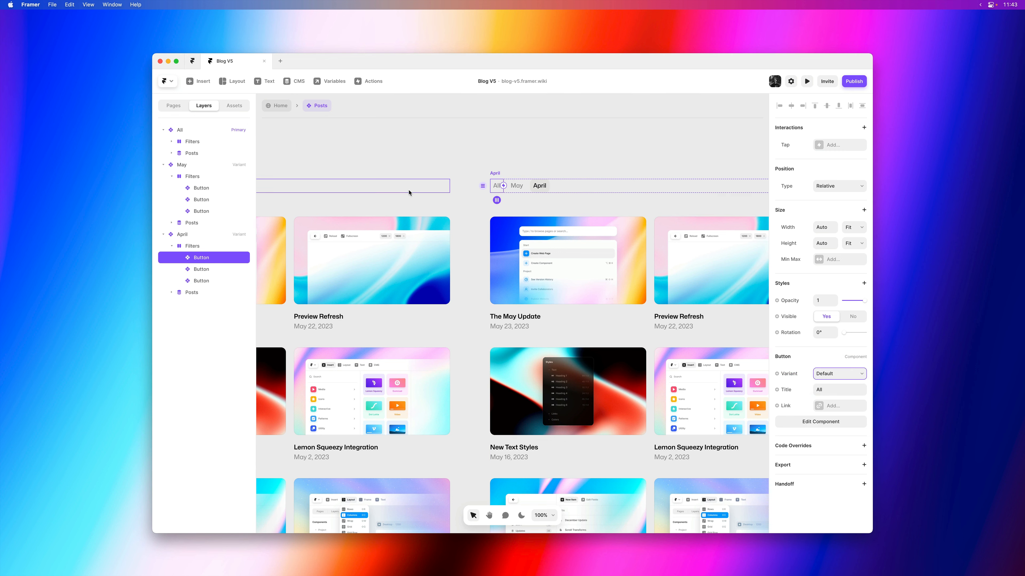
{"action": "left_click", "coordinate": [411, 190]}
{"action": "left_click", "coordinate": [408, 155]}
- Add a tap interaction from the primary variant's All filter button to the All variant
{"action": "key", "text": "space"}
{"action": "left_click_drag", "start_coordinate": [330, 170], "coordinate": [538, 166]}
{"action": "scroll", "coordinate": [538, 166], "scroll_direction": "left", "scroll_amount": 5}
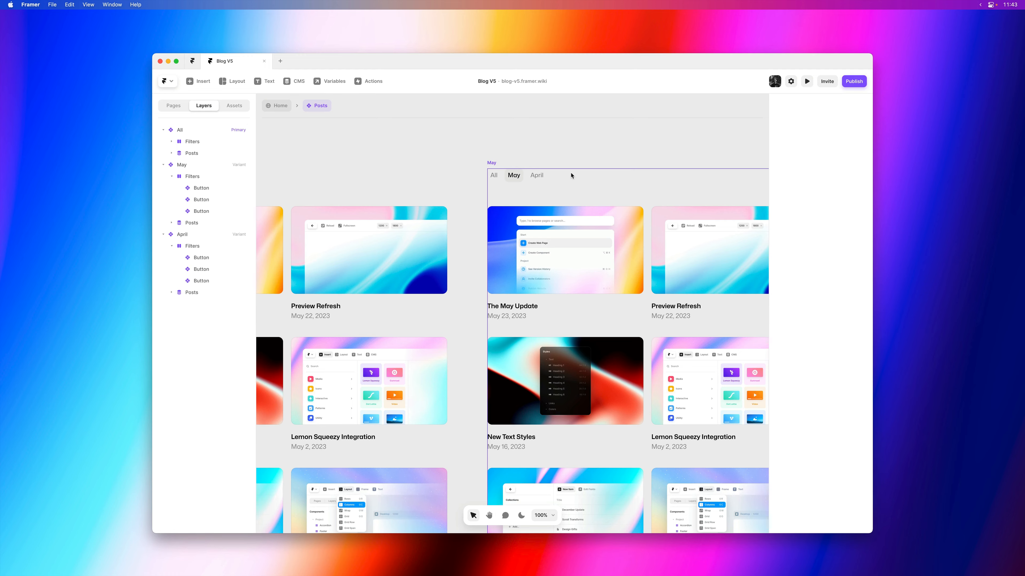
{"action": "key", "text": "super+minus"}
{"action": "key", "text": "space"}
{"action": "left_click_drag", "start_coordinate": [554, 190], "coordinate": [533, 163]}
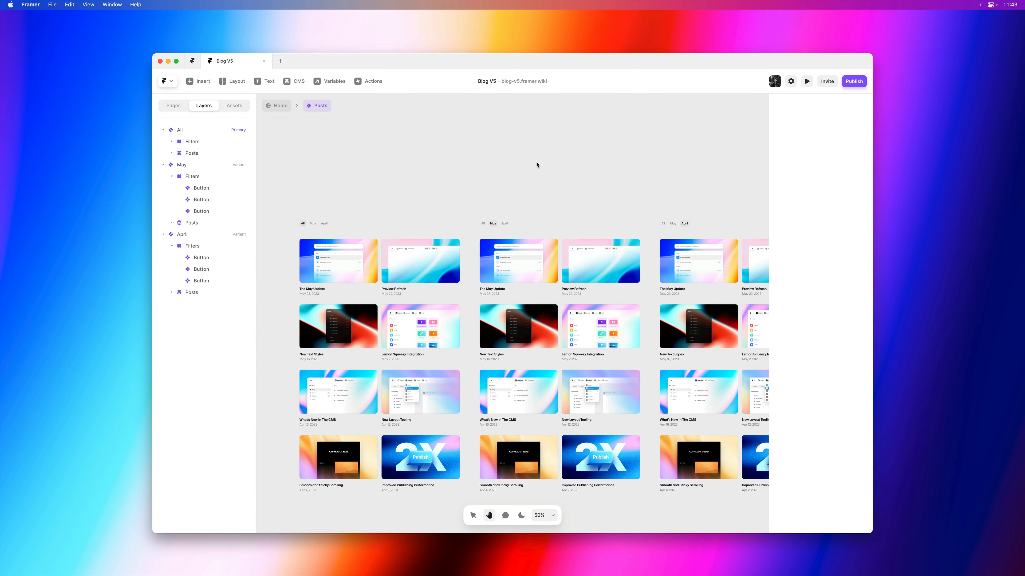
{"action": "left_click", "coordinate": [303, 224]}
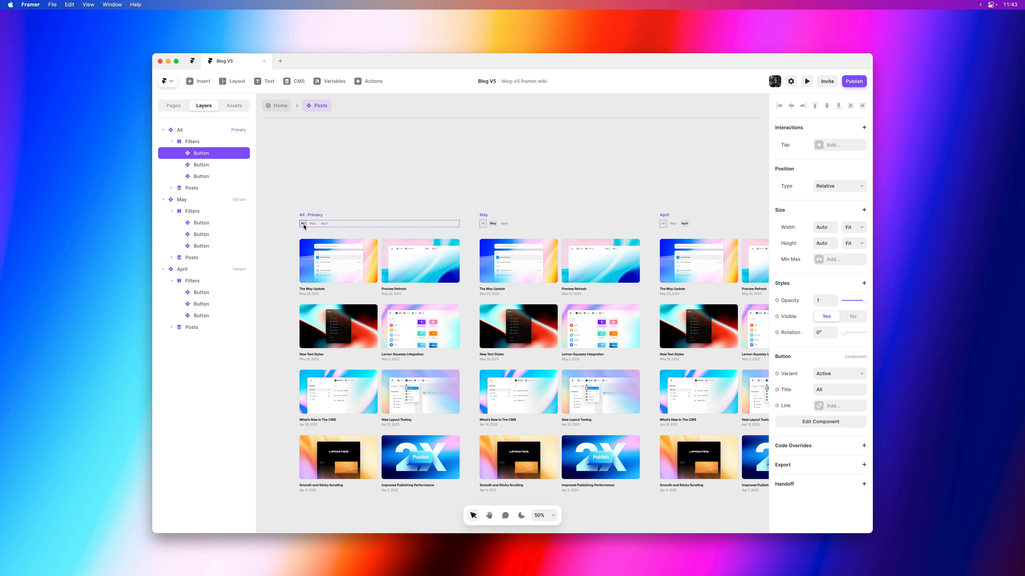
{"action": "key", "text": "a"}
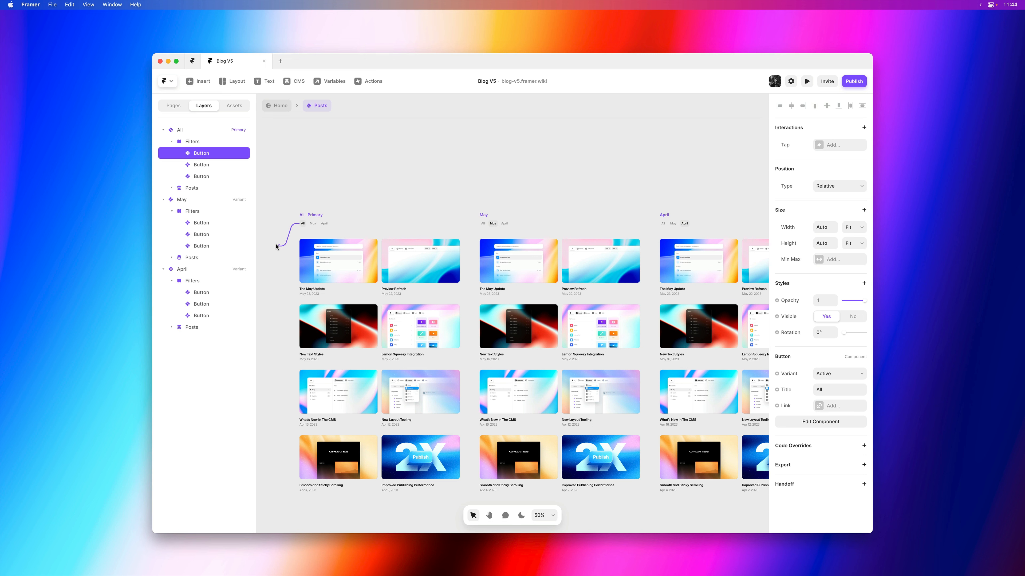
{"action": "left_click", "coordinate": [322, 297]}
{"action": "left_click", "coordinate": [283, 262]}
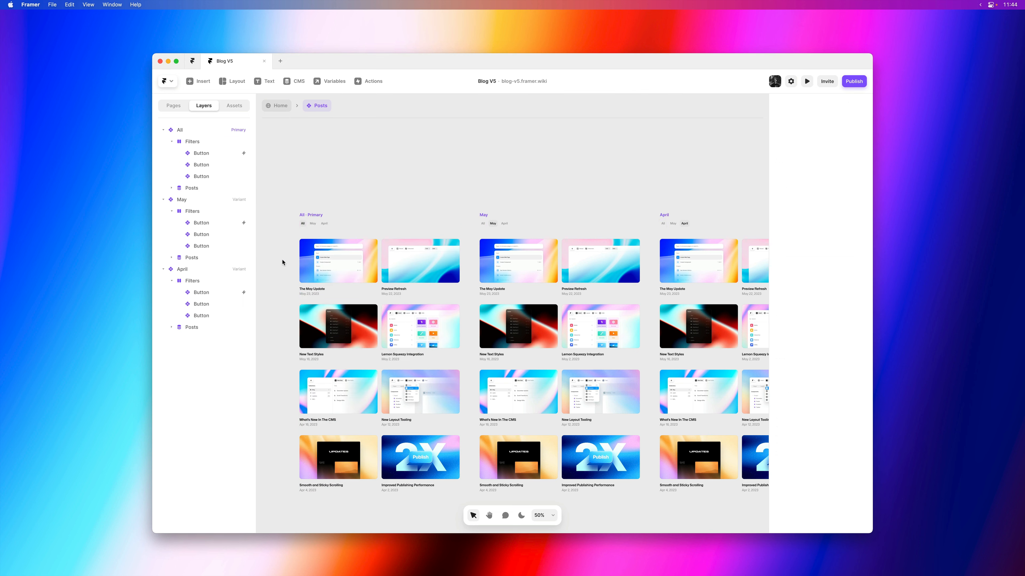
- Add a tap interaction from the primary variant's May filter button to the May variant
{"action": "left_click", "coordinate": [314, 224]}
{"action": "key", "text": "a"}
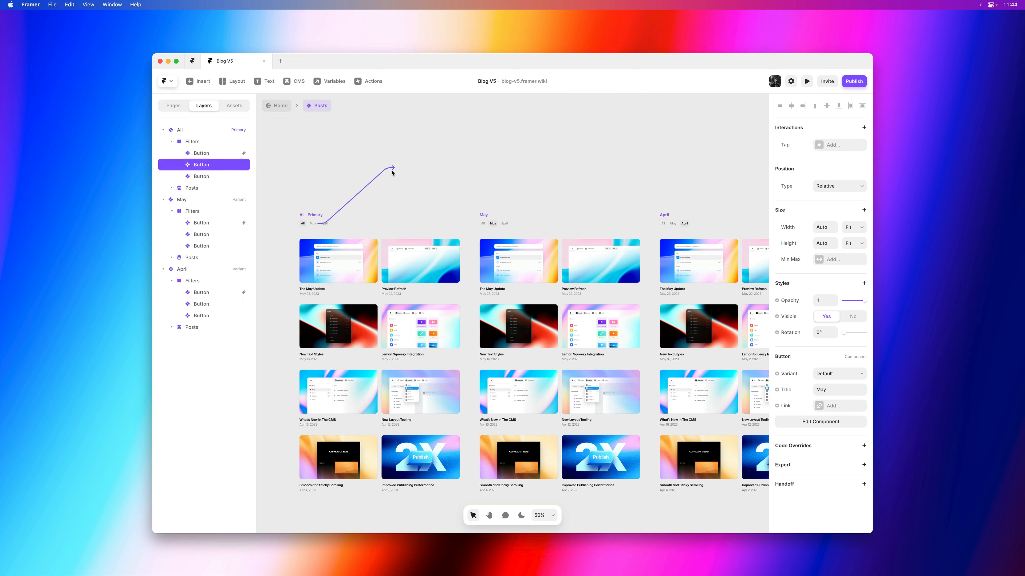
{"action": "left_click", "coordinate": [526, 225]}
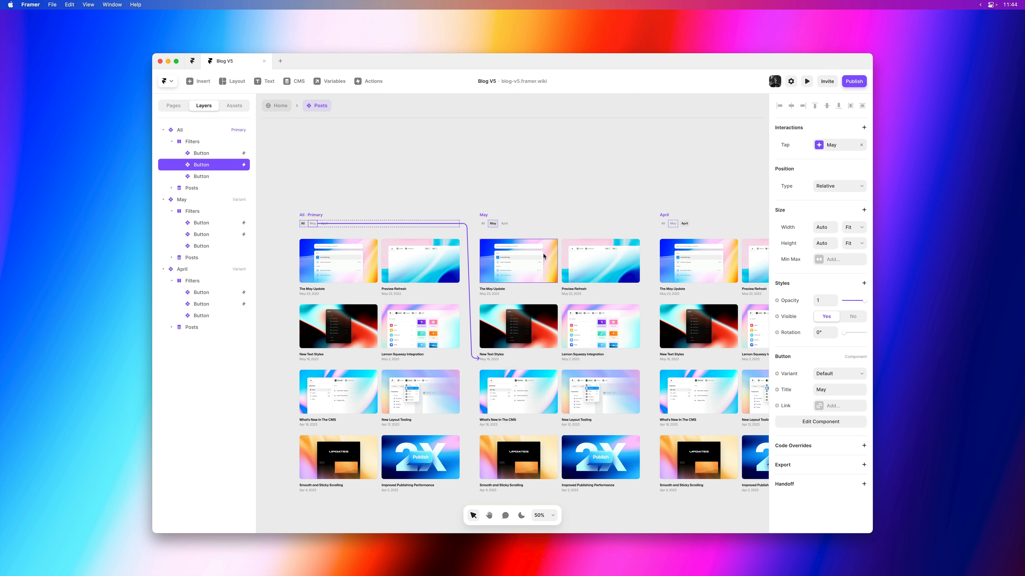
- Add a tap interaction from the primary variant's April filter button to the April variant
{"action": "left_click", "coordinate": [344, 195]}
{"action": "left_click", "coordinate": [325, 223]}
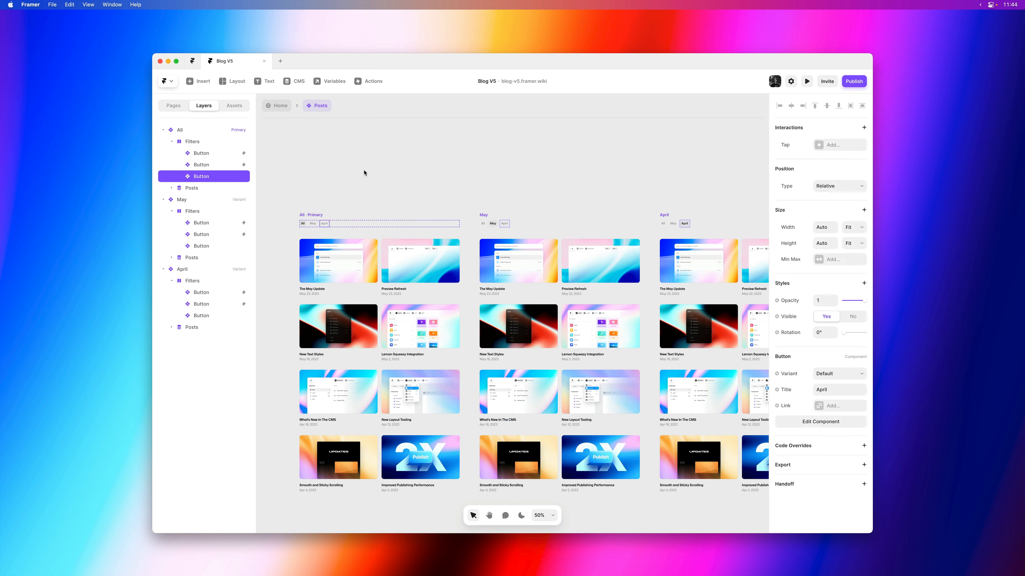
{"action": "key", "text": "a"}
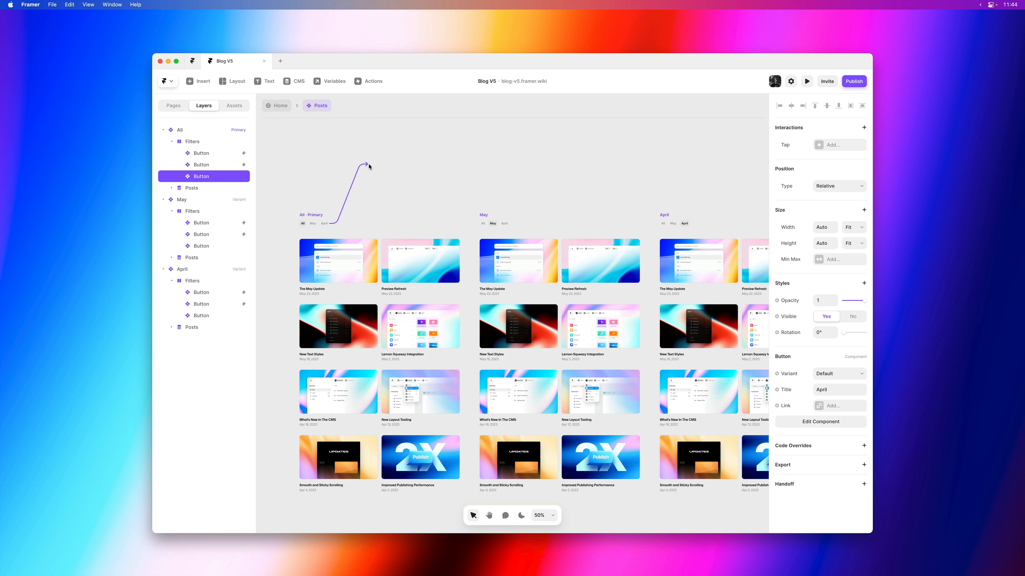
{"action": "left_click", "coordinate": [725, 279]}
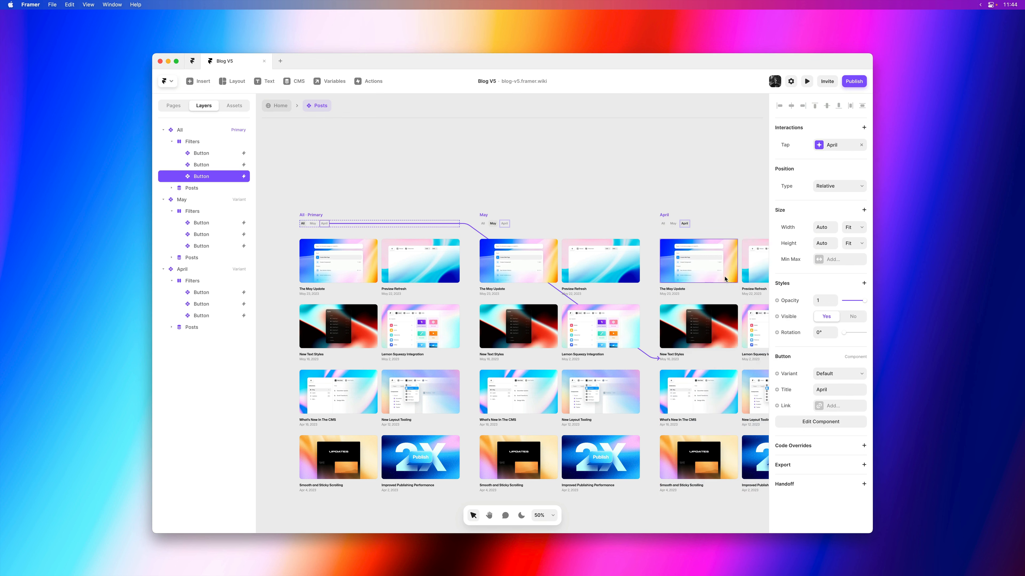
{"action": "left_click", "coordinate": [437, 153]}
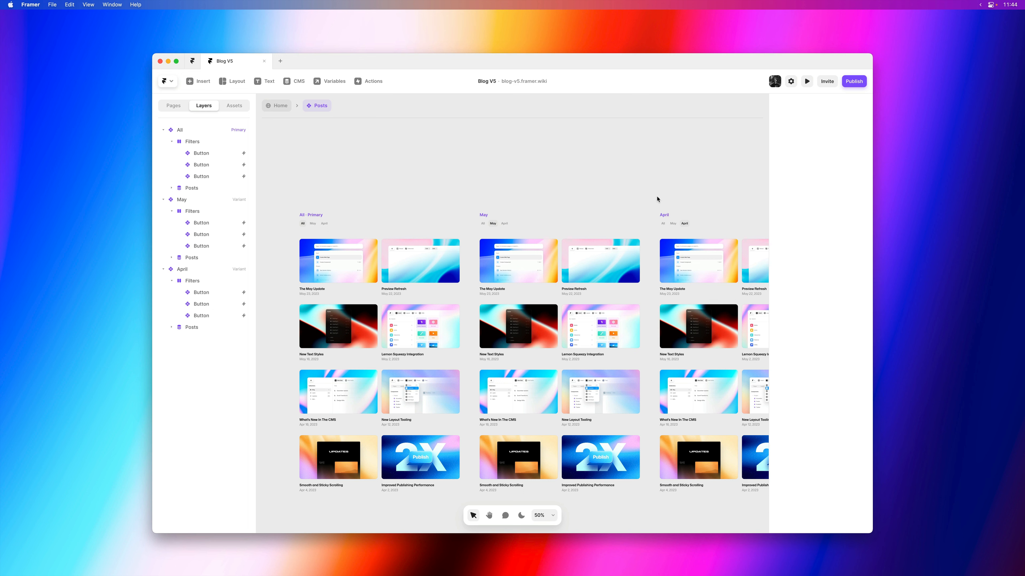
- Add a CMS filter to the May variant's Posts list on the Date field with the condition Is Between Dates
{"action": "left_click", "coordinate": [559, 268]}
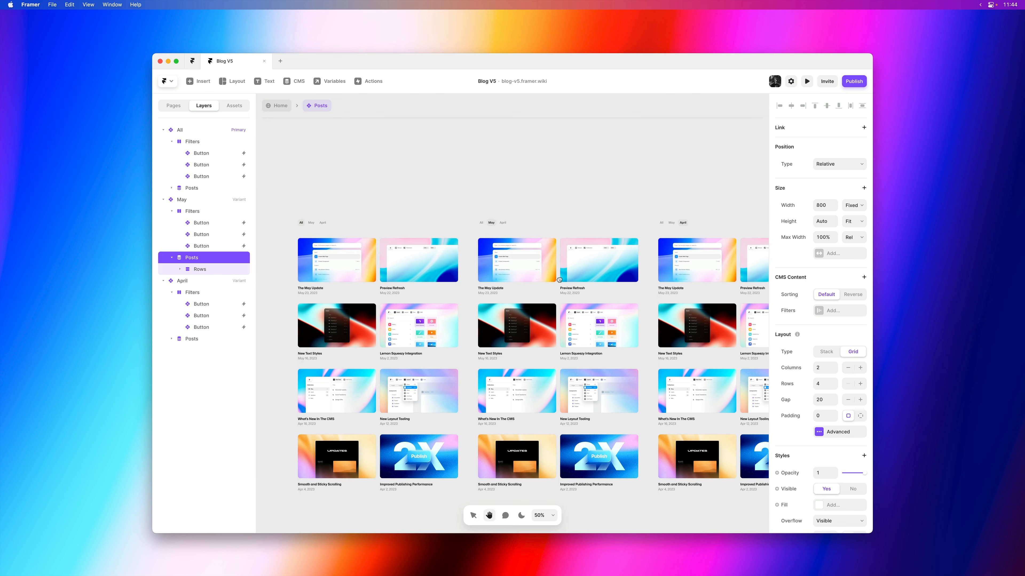
{"action": "scroll", "coordinate": [370, 241], "scroll_direction": "down", "scroll_amount": 3}
{"action": "scroll", "coordinate": [370, 241], "scroll_direction": "right", "scroll_amount": 3}
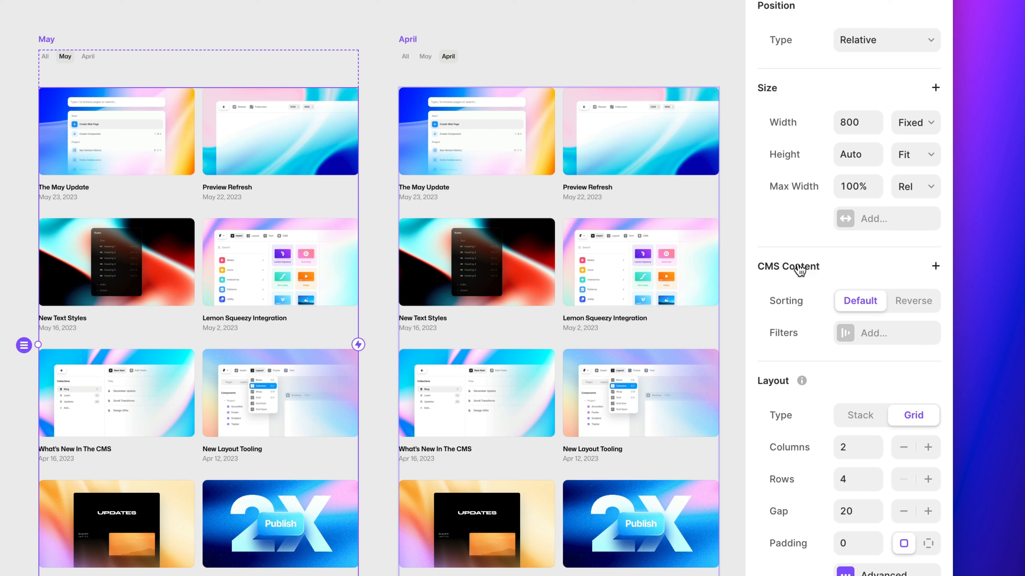
{"action": "left_click", "coordinate": [934, 267]}
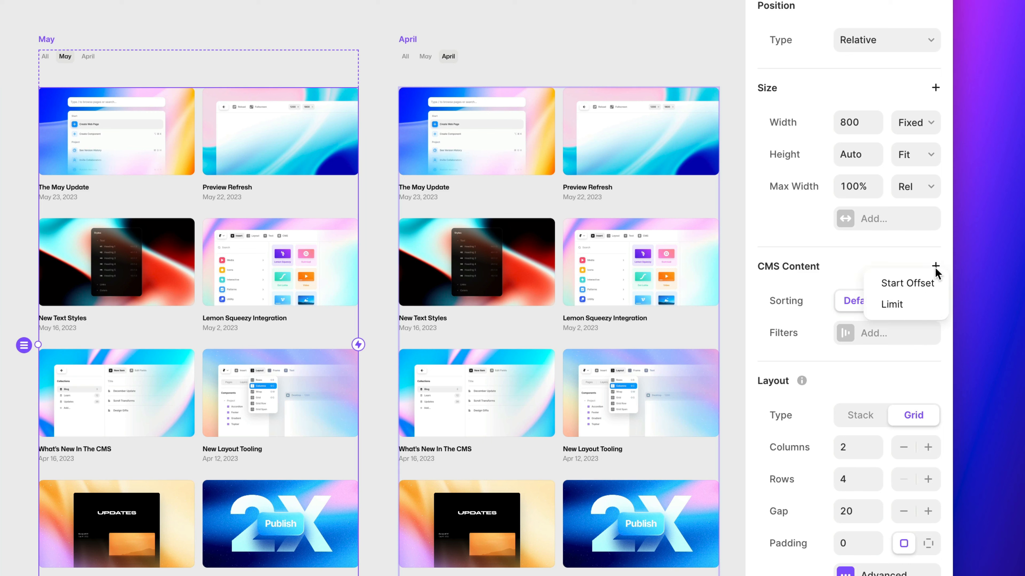
{"action": "left_click", "coordinate": [781, 305]}
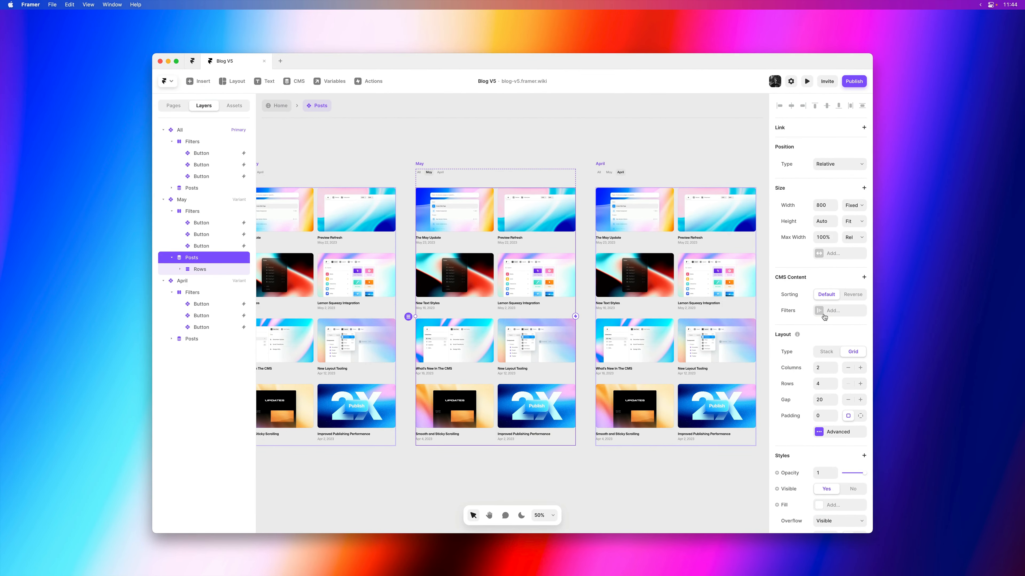
{"action": "left_click", "coordinate": [827, 315]}
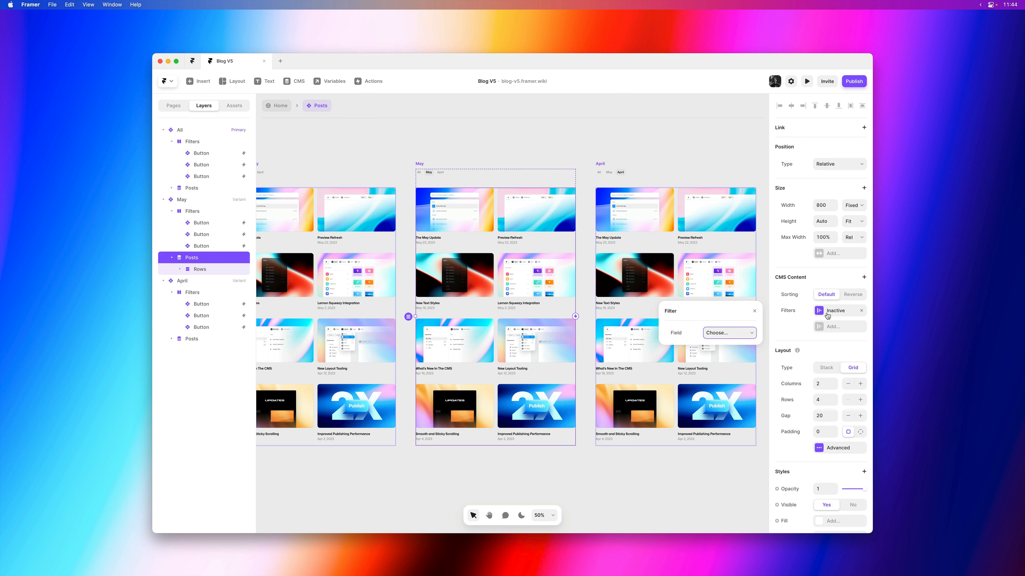
{"action": "left_click", "coordinate": [747, 332]}
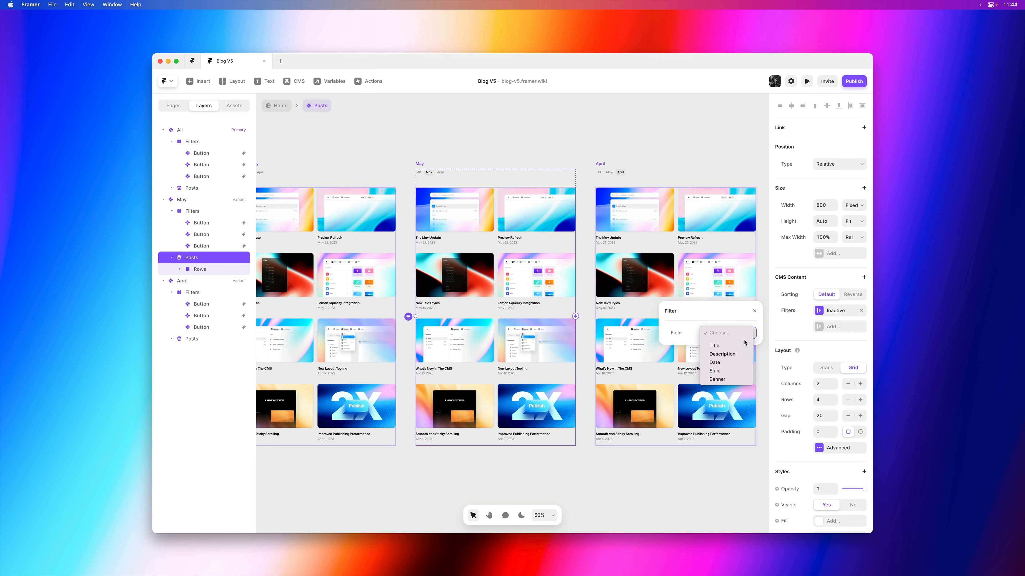
{"action": "left_click", "coordinate": [740, 363]}
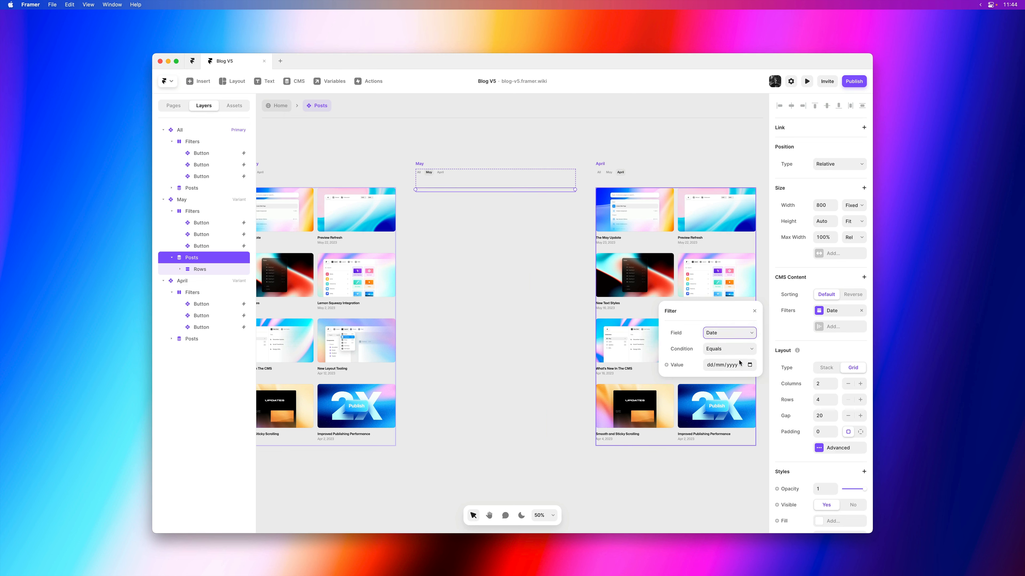
{"action": "left_click", "coordinate": [747, 351]}
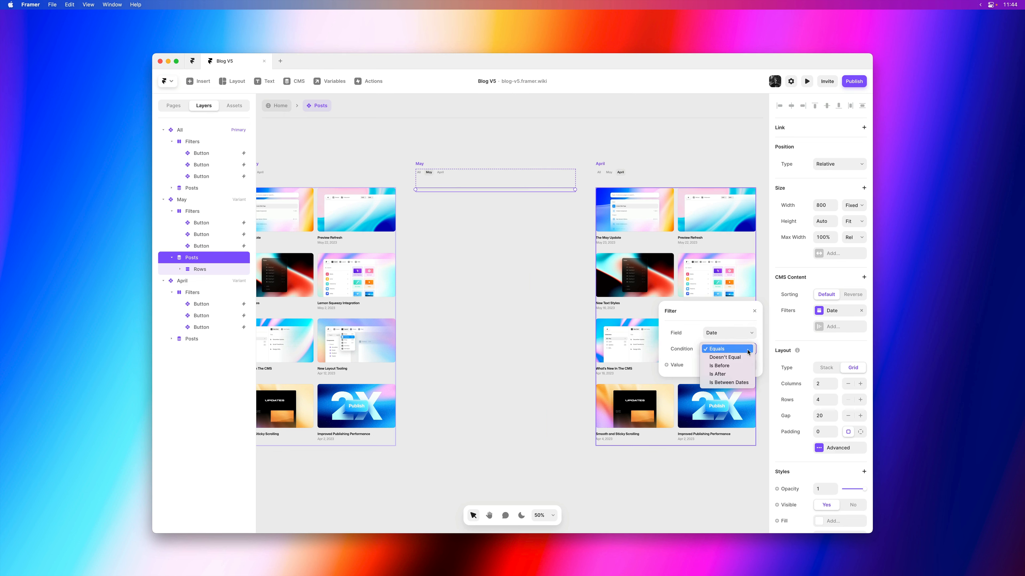
{"action": "left_click", "coordinate": [743, 382]}
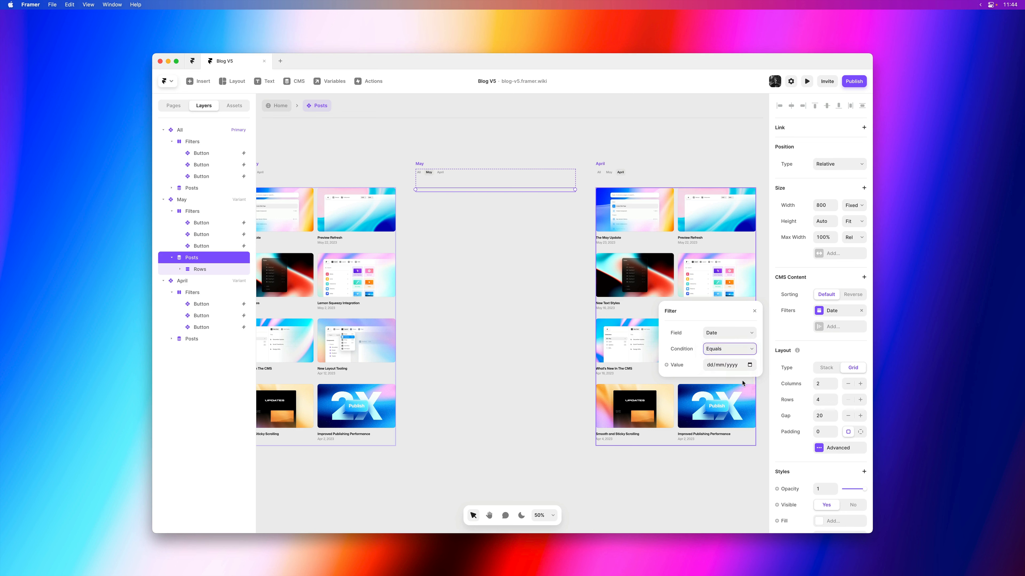
- Set the May variant's date filter to start on 01/05/2023 and end on 31/05/2023
{"action": "left_click", "coordinate": [750, 366]}
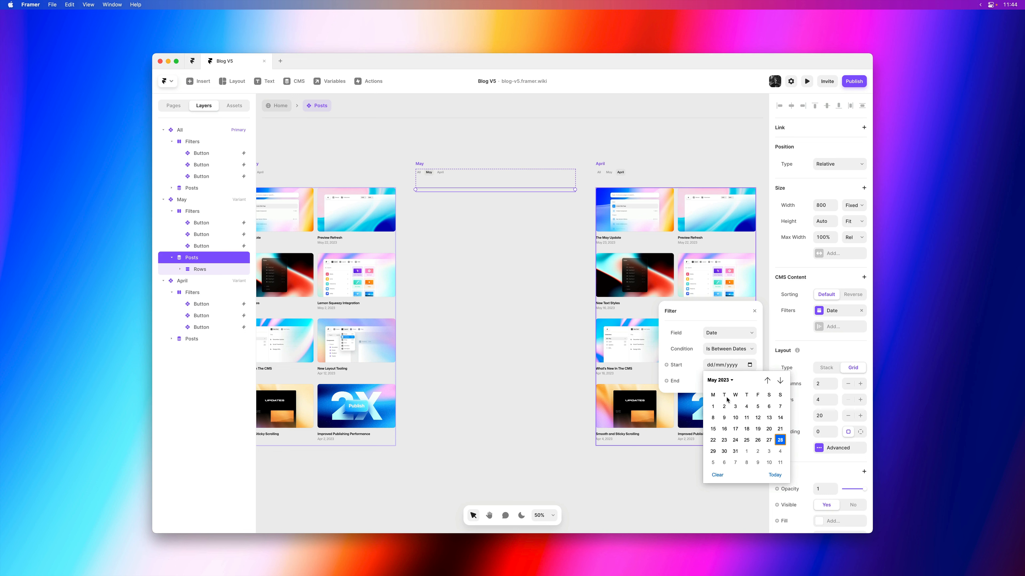
{"action": "left_click", "coordinate": [713, 406]}
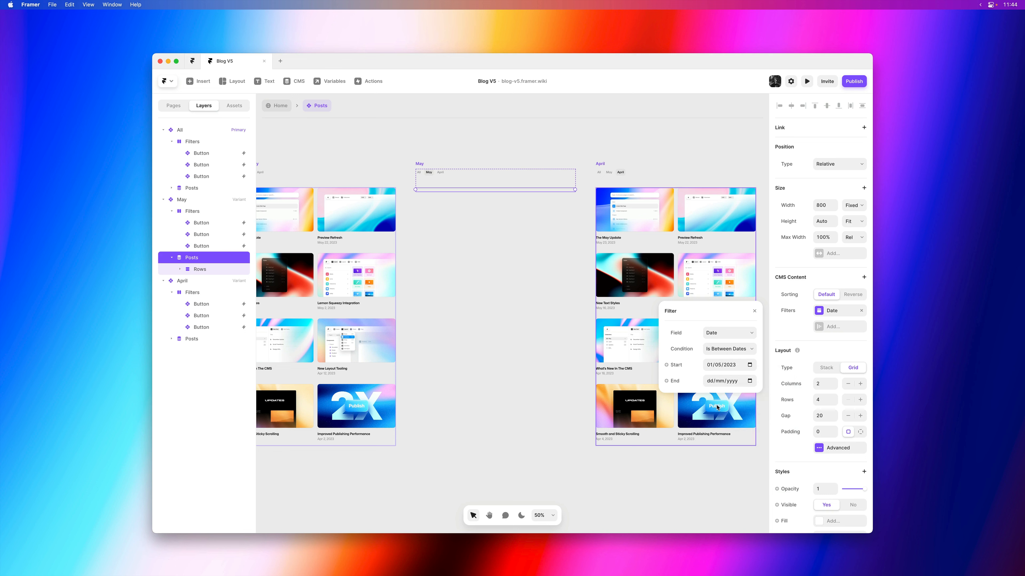
{"action": "left_click", "coordinate": [749, 381]}
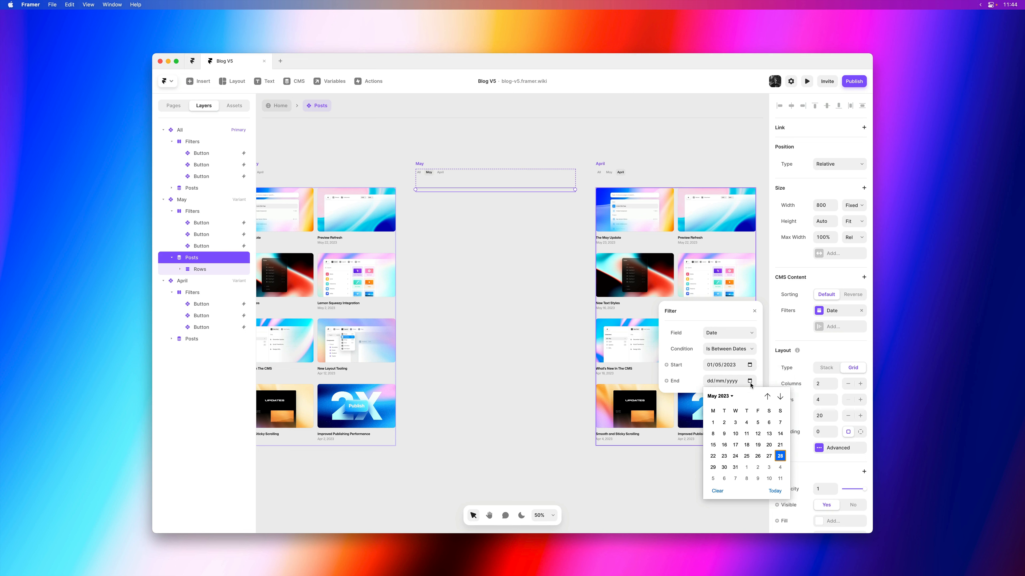
{"action": "left_click", "coordinate": [734, 467]}
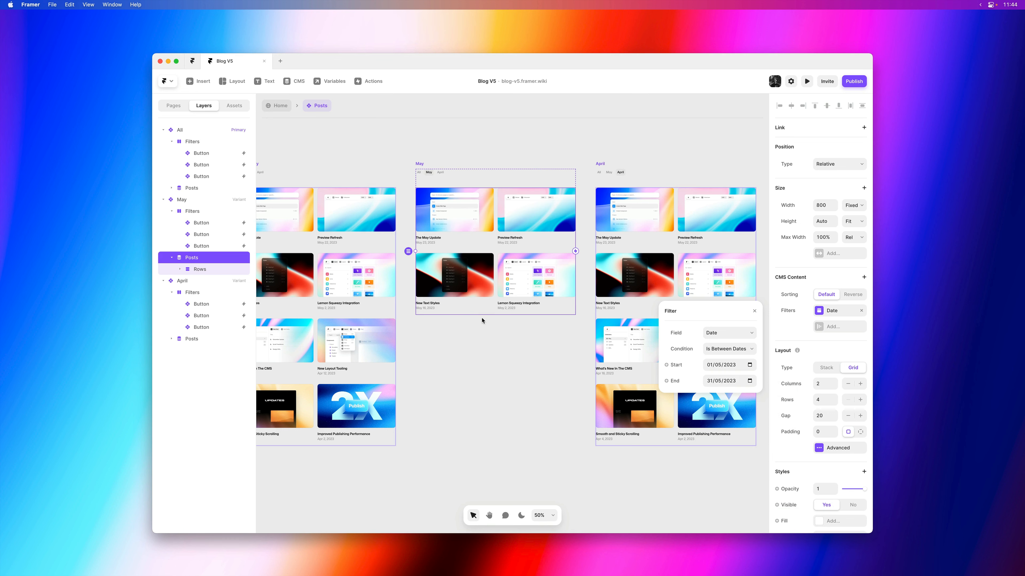
{"action": "left_click", "coordinate": [497, 330]}
- Add a CMS filter to the April variant's Posts list on the Date field with the condition Is Between Dates
{"action": "scroll", "coordinate": [478, 332], "scroll_direction": "right", "scroll_amount": 5}
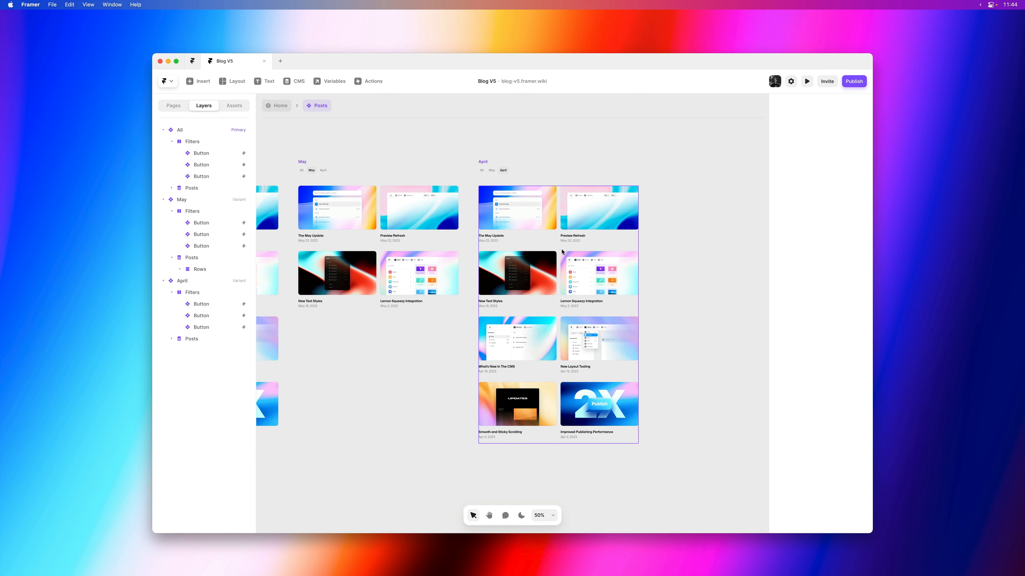
{"action": "left_click", "coordinate": [562, 251]}
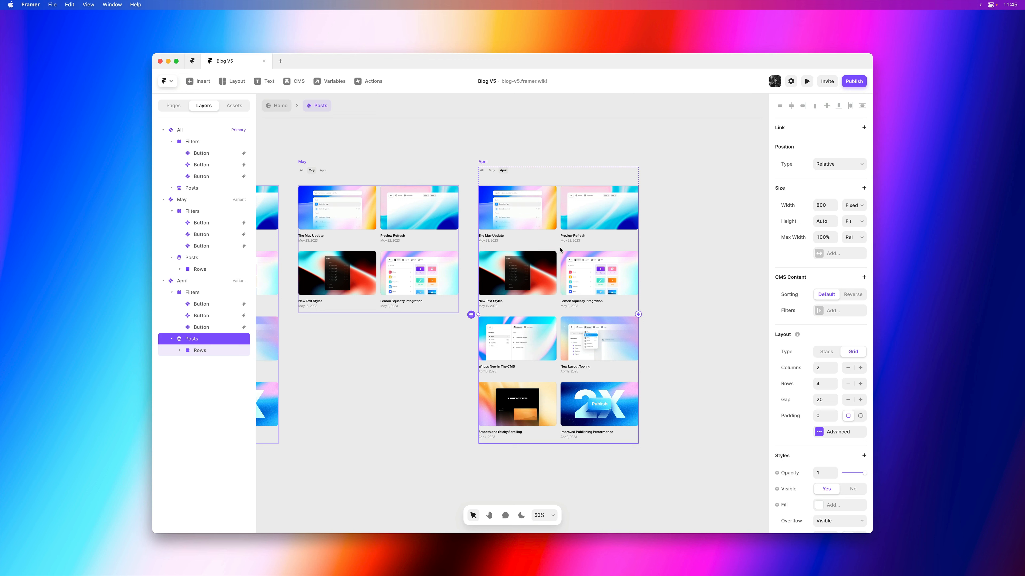
{"action": "left_click", "coordinate": [834, 310]}
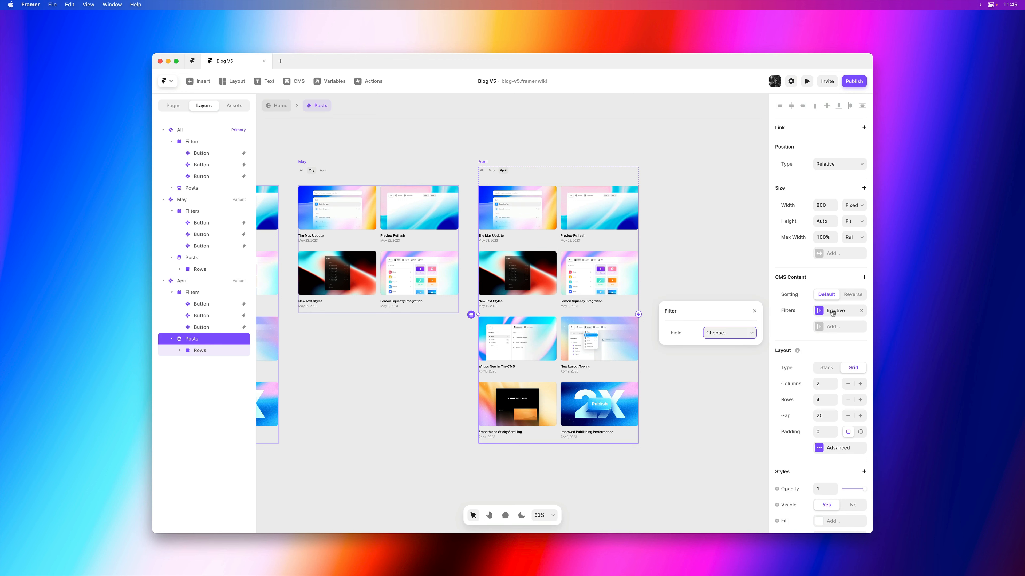
{"action": "left_click", "coordinate": [735, 331]}
{"action": "left_click", "coordinate": [729, 363]}
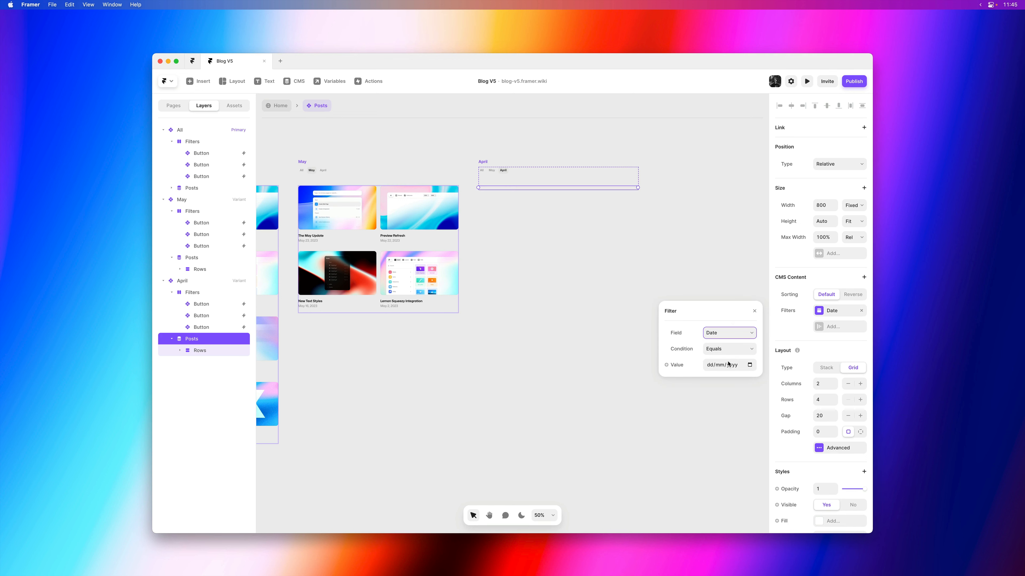
{"action": "left_click", "coordinate": [748, 349]}
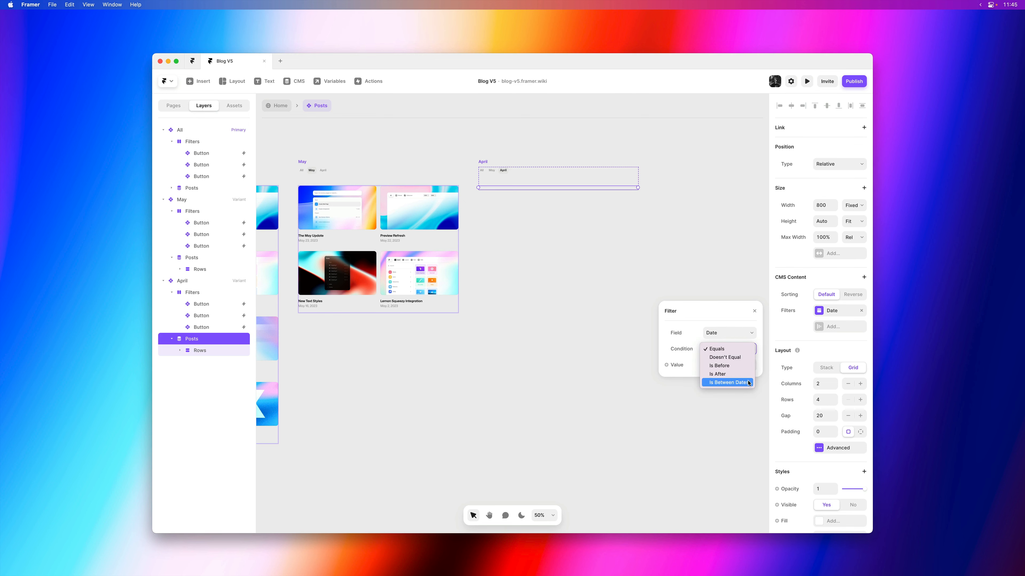
{"action": "left_click", "coordinate": [748, 383]}
- Set the April variant's date filter to start on 01/04/2023 and end on 30/04/2023
{"action": "left_click", "coordinate": [749, 366]}
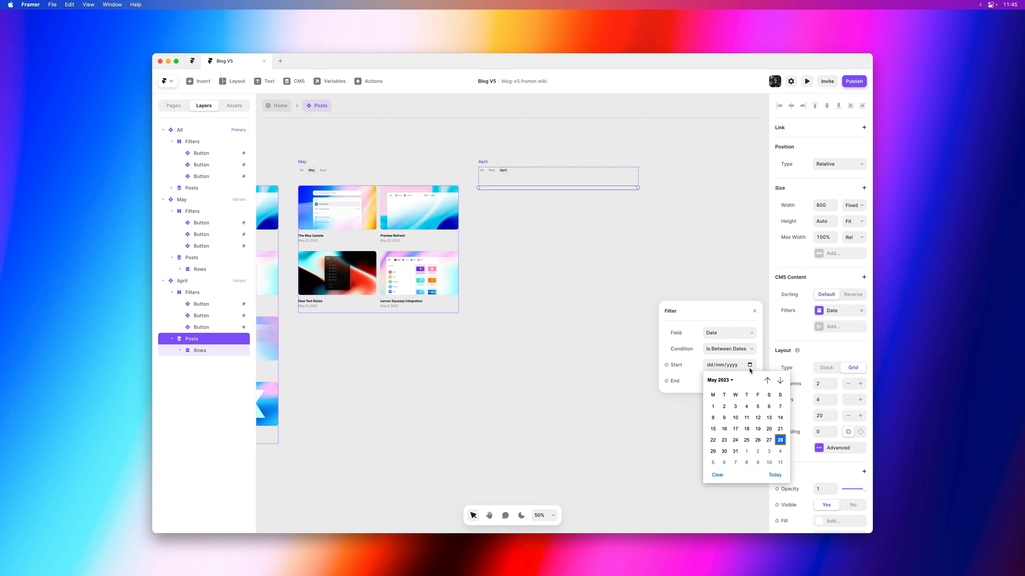
{"action": "left_click", "coordinate": [767, 380]}
{"action": "left_click", "coordinate": [766, 406]}
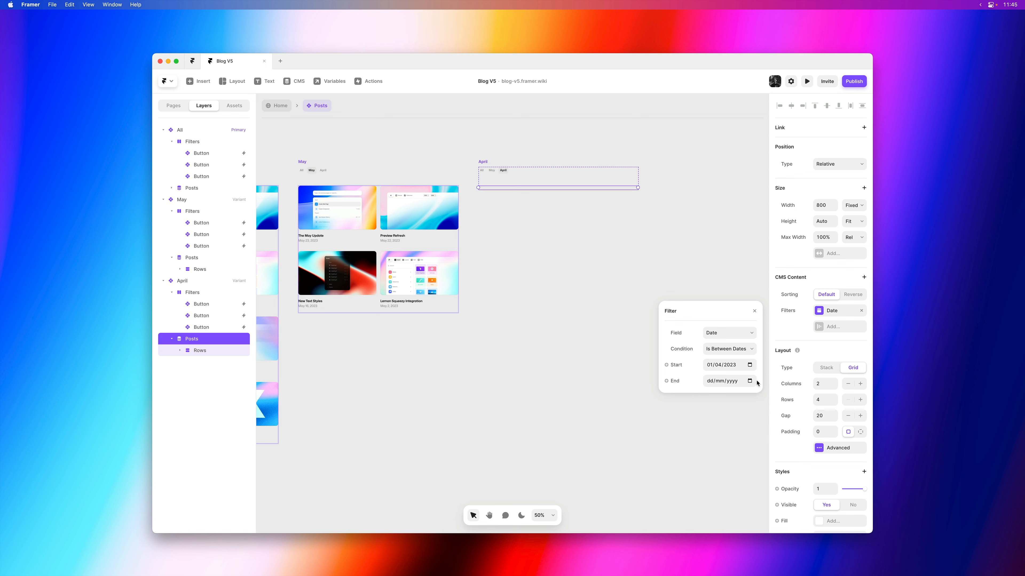
{"action": "left_click", "coordinate": [750, 381]}
{"action": "left_click", "coordinate": [766, 396]}
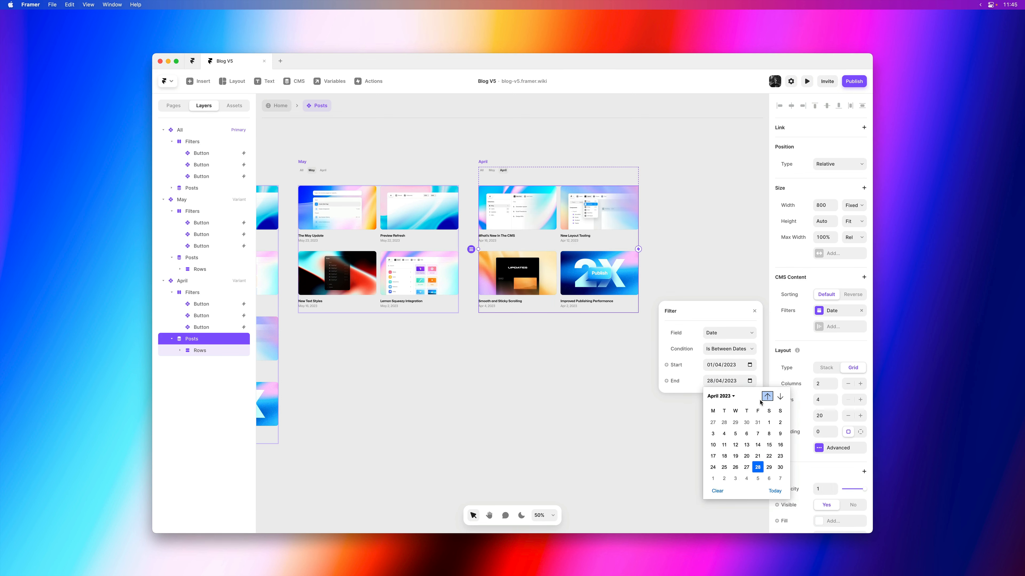
{"action": "left_click", "coordinate": [780, 467]}
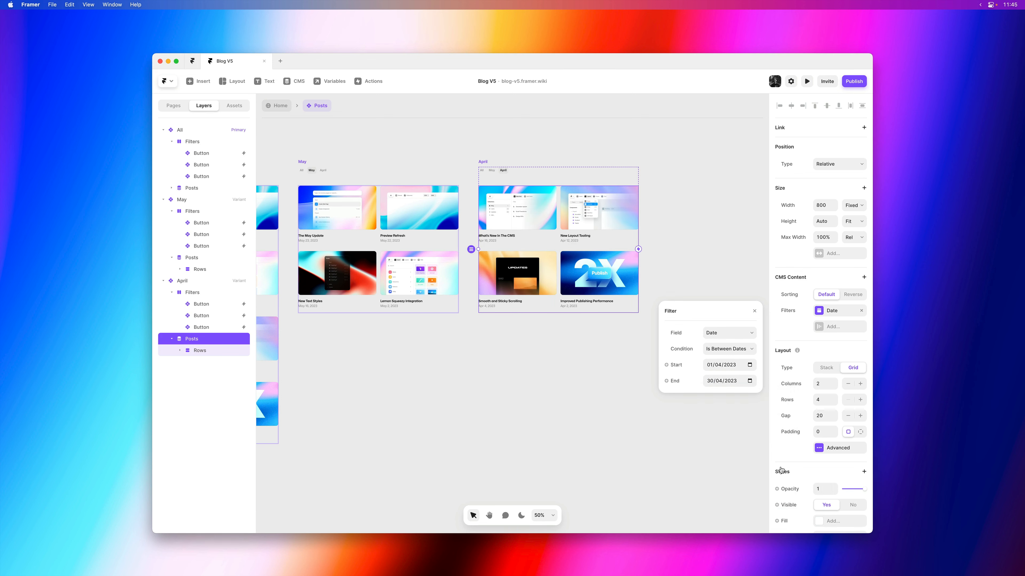
{"action": "left_click", "coordinate": [622, 386]}
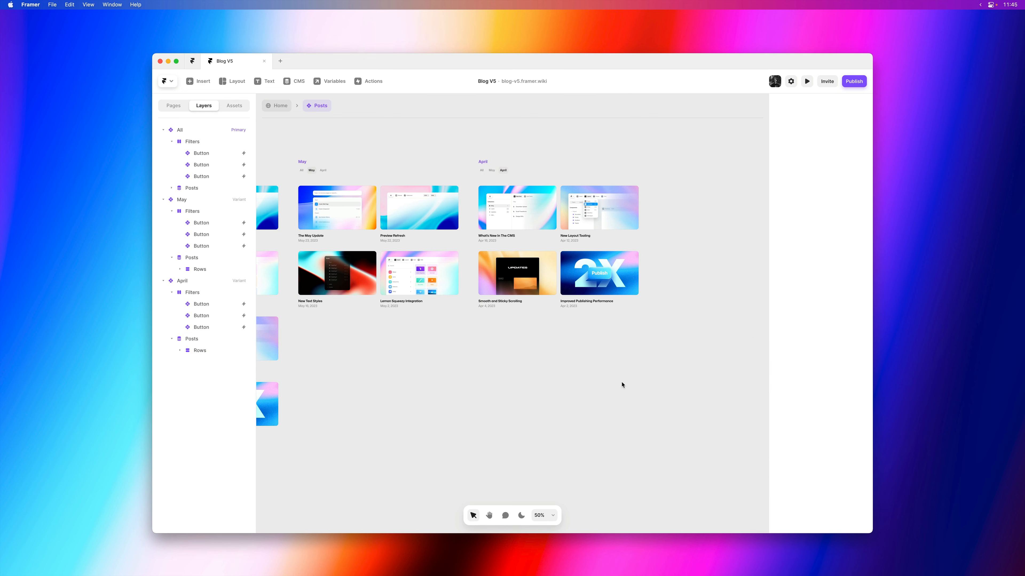
- Check the post dates in the filtered May and April variants against their months
{"action": "key", "text": "space"}
{"action": "left_click_drag", "start_coordinate": [518, 355], "coordinate": [570, 389]}
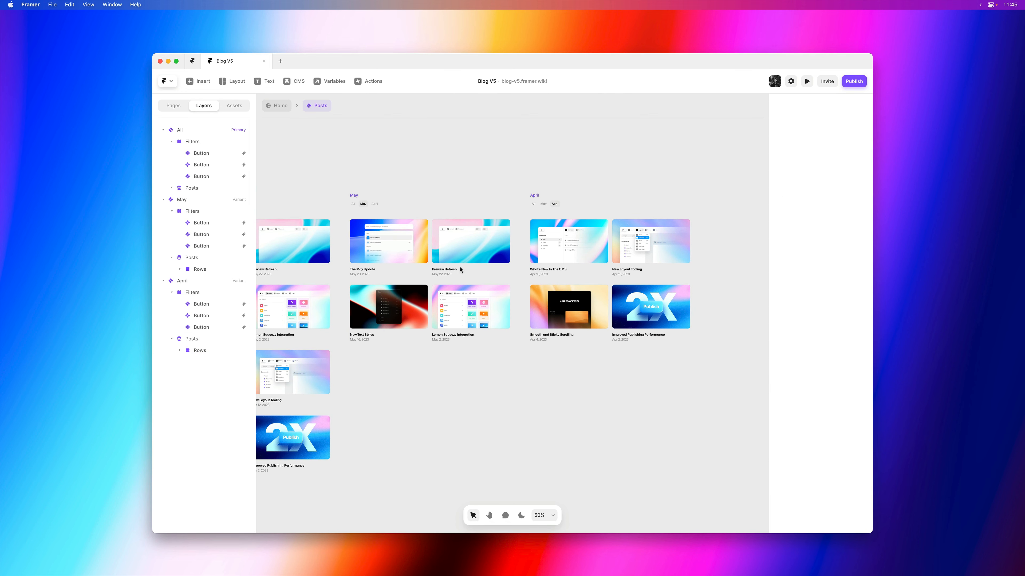
{"action": "scroll", "coordinate": [387, 260], "scroll_direction": "up", "scroll_amount": 5}
{"action": "scroll", "coordinate": [378, 269], "scroll_direction": "up", "scroll_amount": 1}
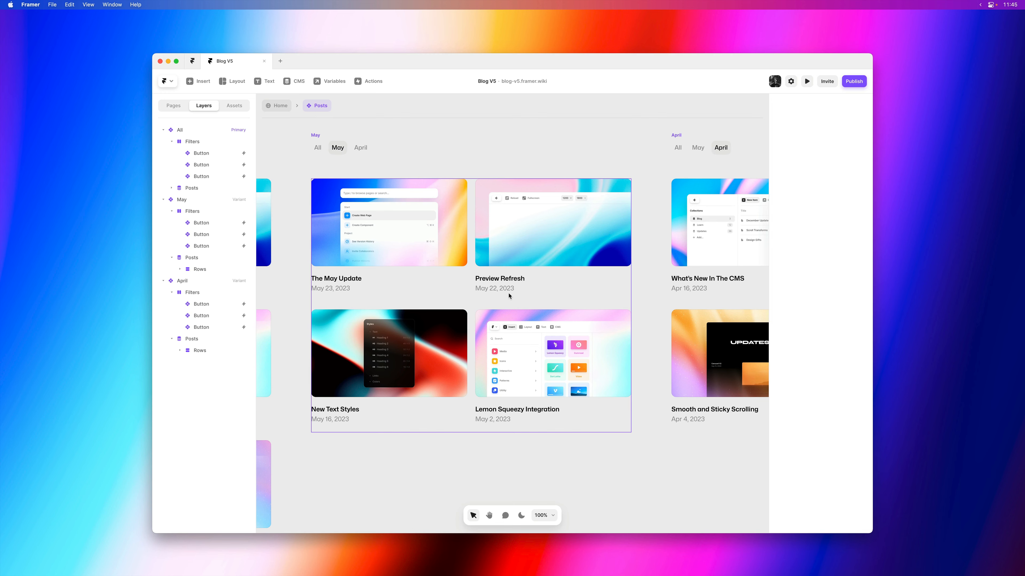
{"action": "left_click_drag", "start_coordinate": [640, 441], "coordinate": [370, 430]}
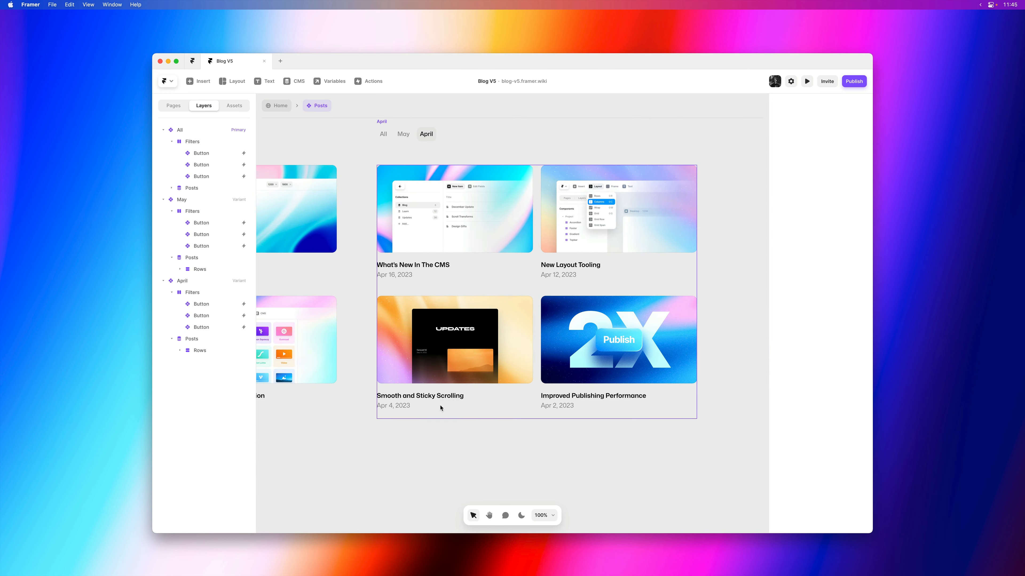
{"action": "key", "text": "super+1"}
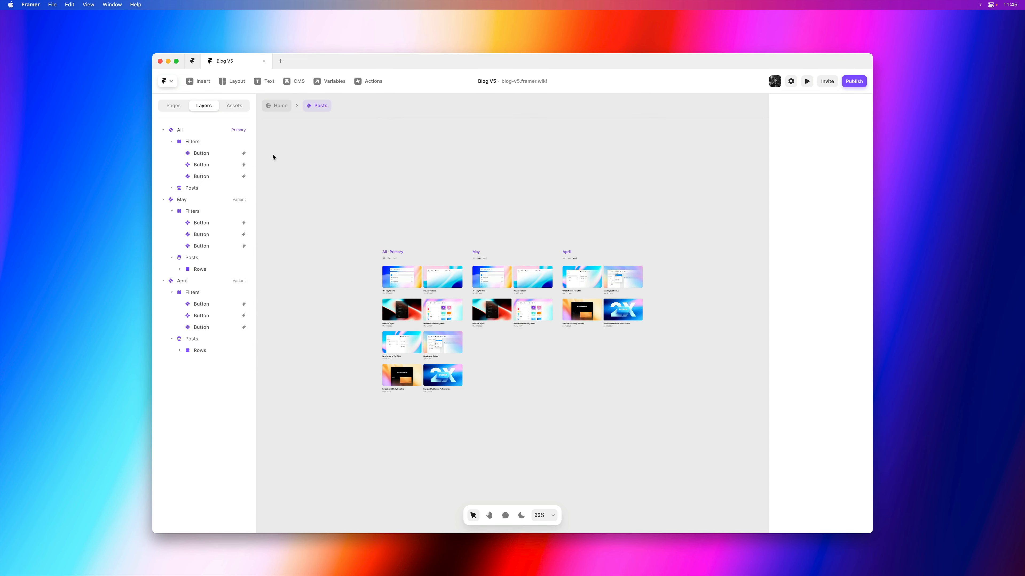
- Return to the Home page and open The May Update item in the CMS's Blog collection to review its fields
{"action": "left_click", "coordinate": [277, 106]}
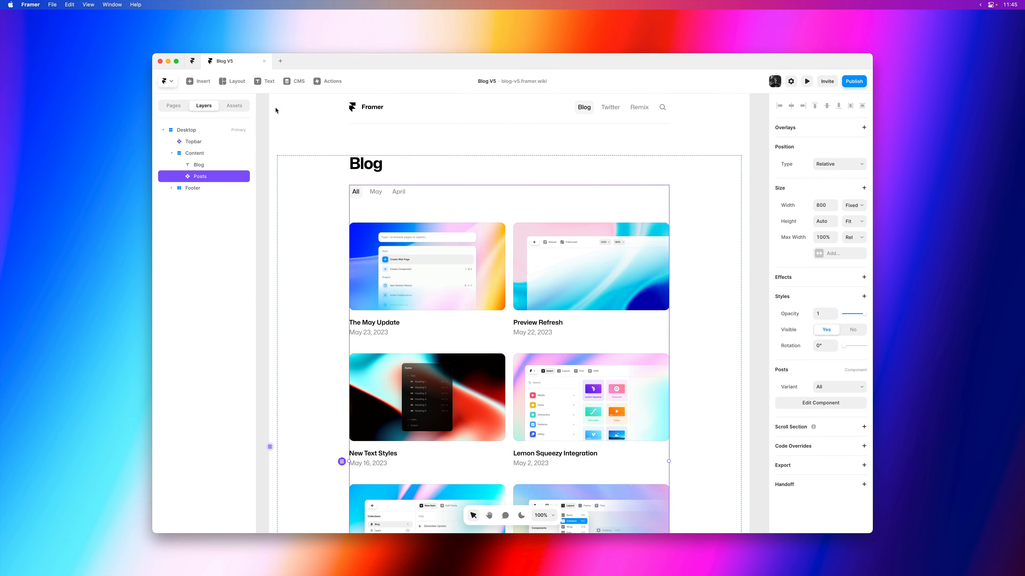
{"action": "left_click", "coordinate": [269, 180]}
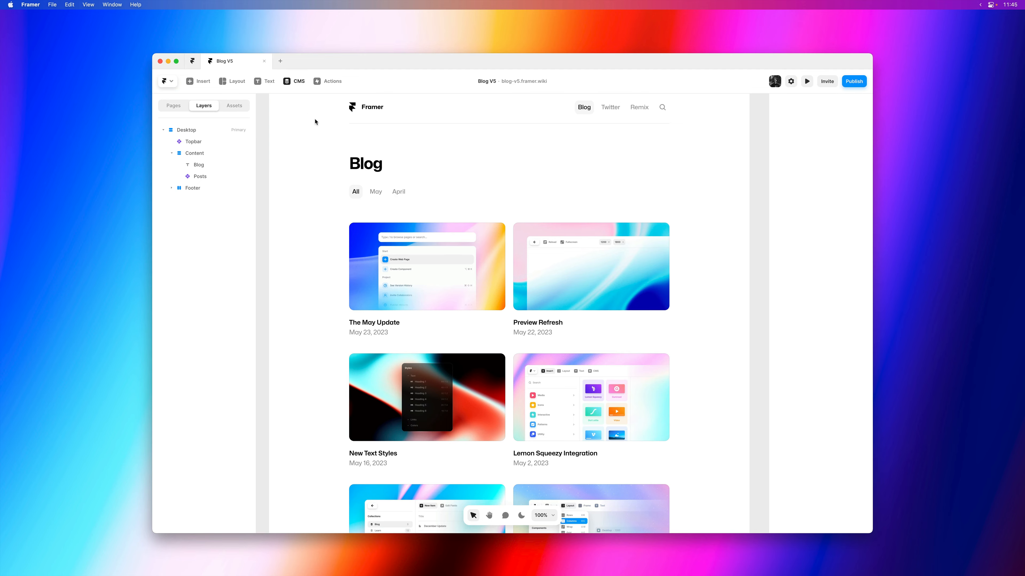
{"action": "left_click", "coordinate": [299, 82]}
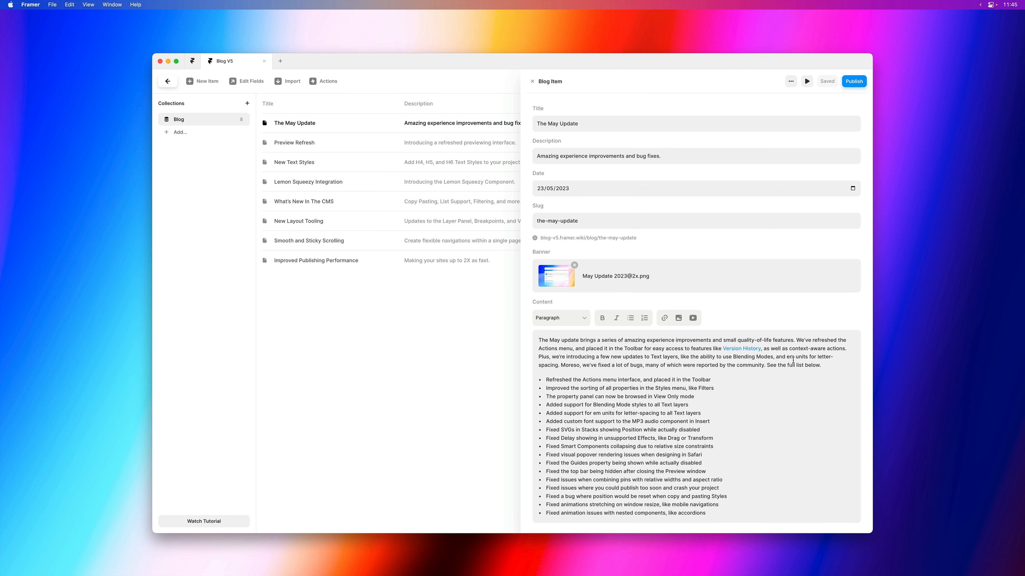
{"action": "scroll", "coordinate": [793, 361], "scroll_direction": "down", "scroll_amount": 1}
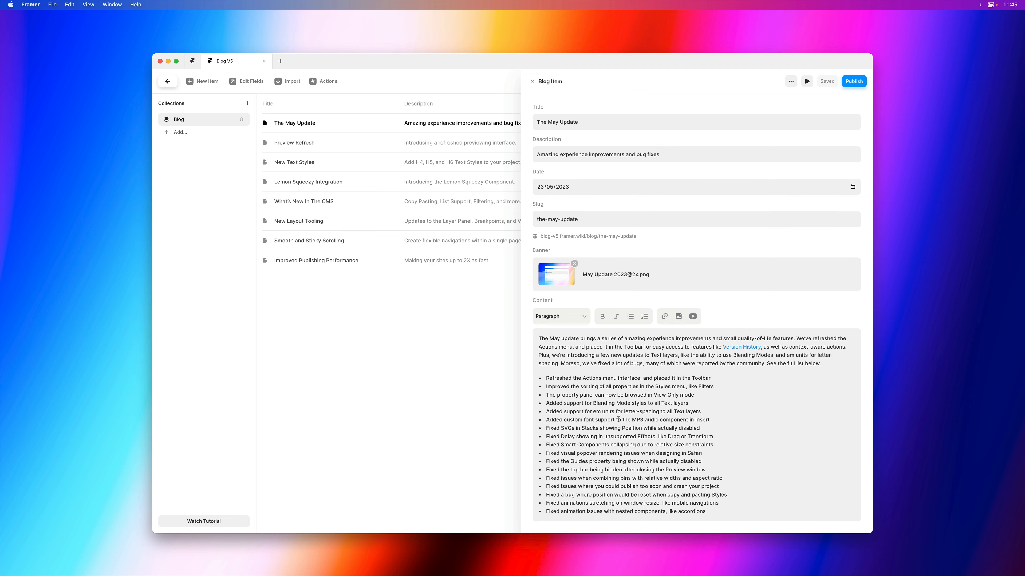
- Delete the final bullet about animation issues with nested components from The May Update's content, including its empty list line
{"action": "left_click_drag", "start_coordinate": [714, 515], "coordinate": [543, 512]}
{"action": "key", "text": "BackSpace"}
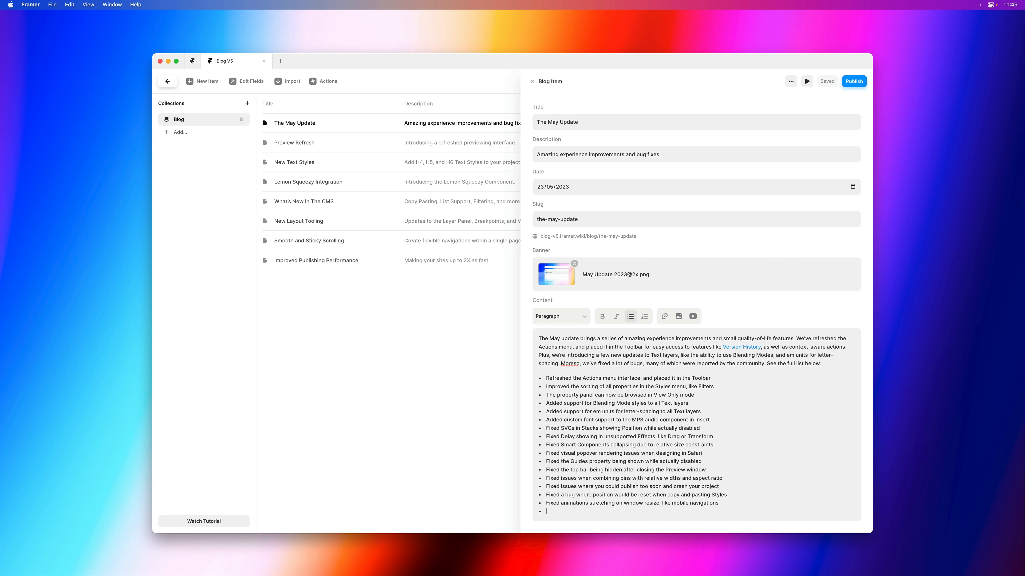
{"action": "key", "text": "BackSpace"}
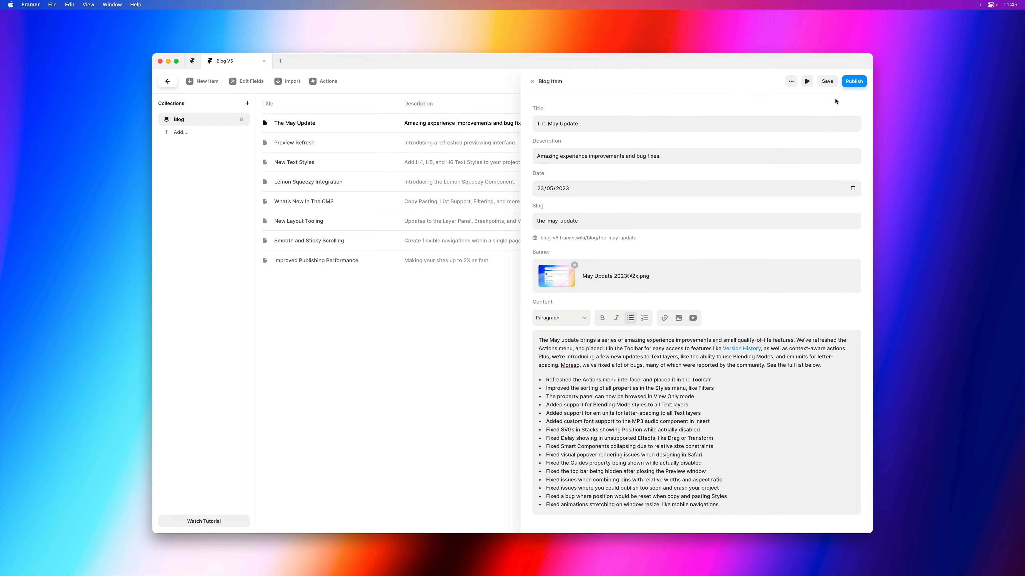
- Save the edited blog item and publish the update to the site's domains
{"action": "left_click", "coordinate": [826, 81]}
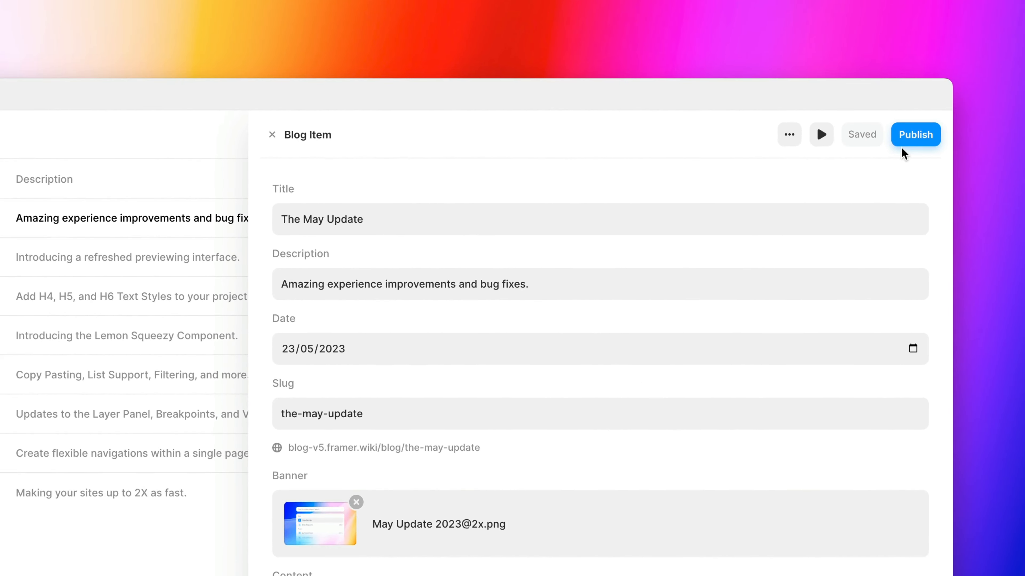
{"action": "left_click", "coordinate": [910, 145]}
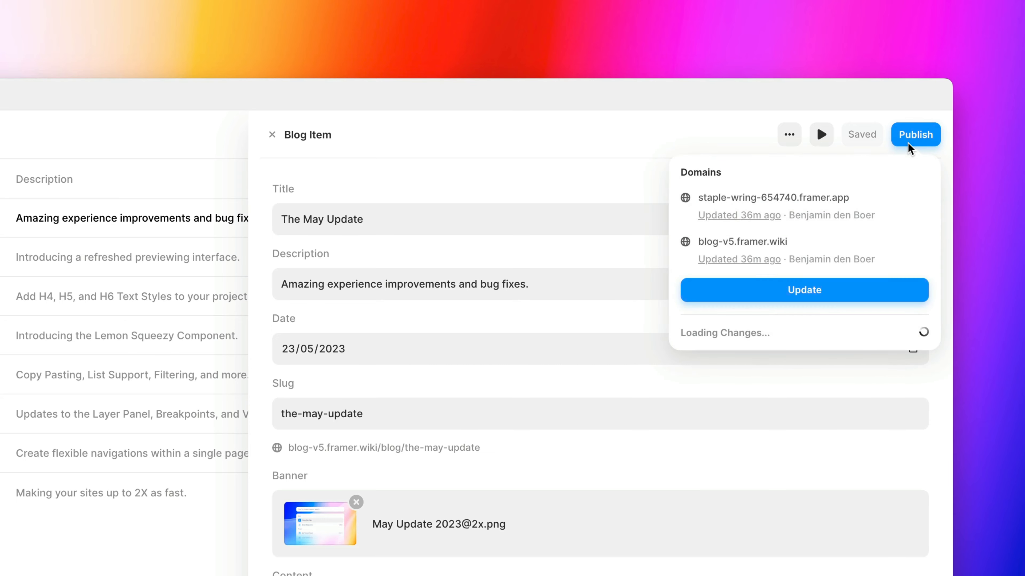
{"action": "left_click", "coordinate": [856, 293]}
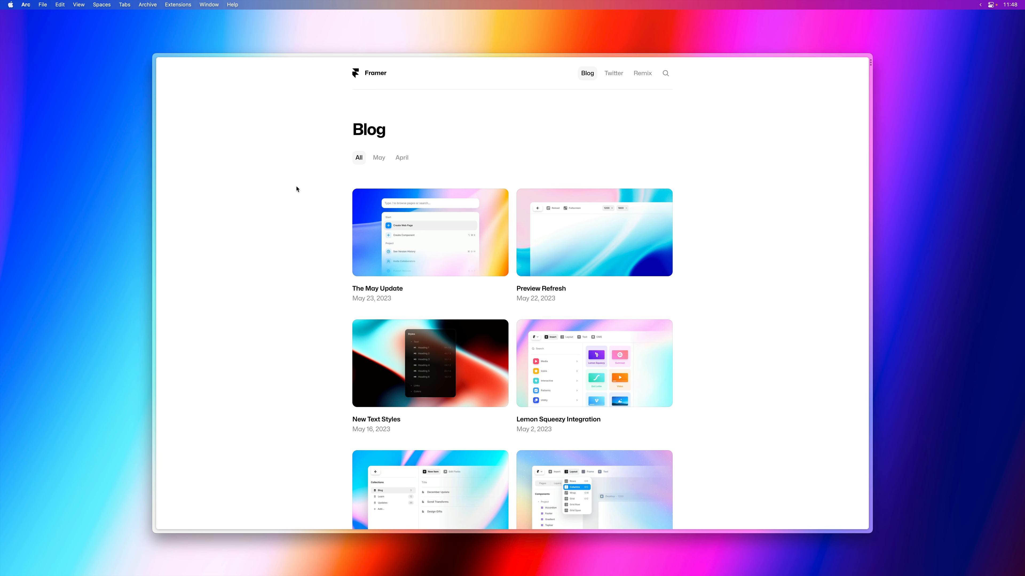
- On the published blog in Arc, test switching between the All, May and April filters, and open The May Update post
{"action": "left_click", "coordinate": [378, 160]}
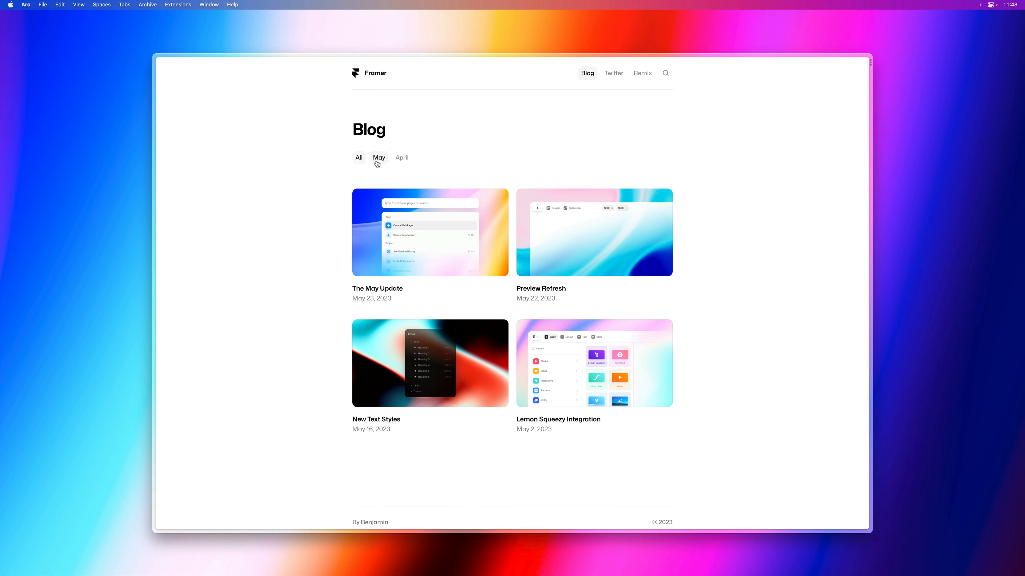
{"action": "left_click", "coordinate": [402, 163]}
{"action": "left_click", "coordinate": [379, 162]}
{"action": "left_click", "coordinate": [362, 164]}
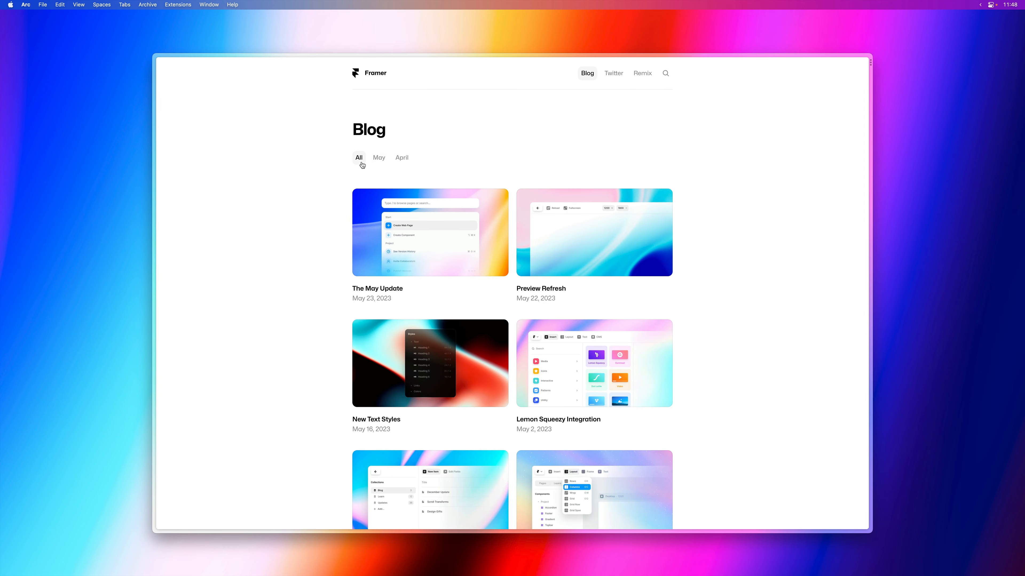
{"action": "left_click", "coordinate": [378, 162]}
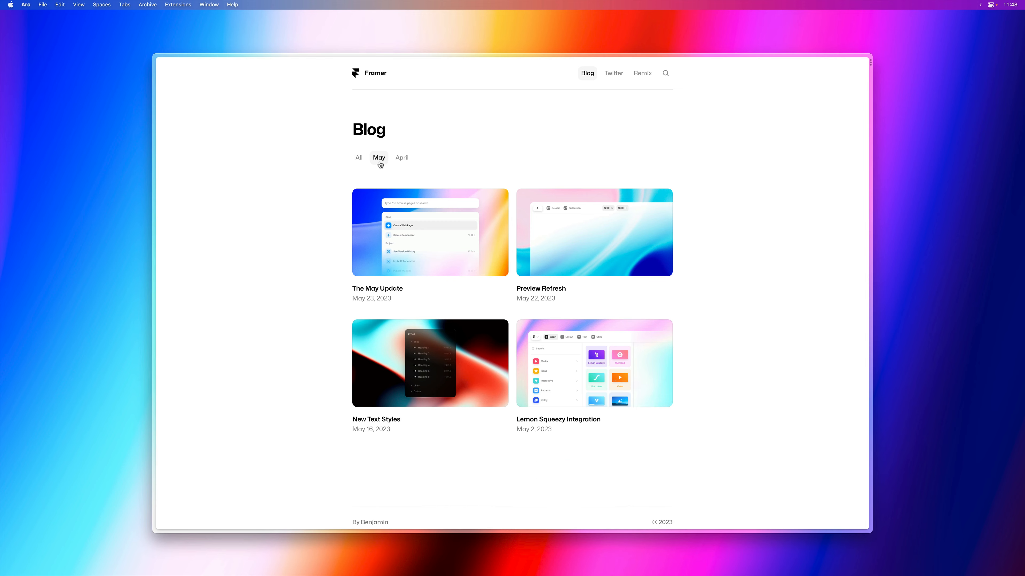
{"action": "left_click", "coordinate": [401, 163]}
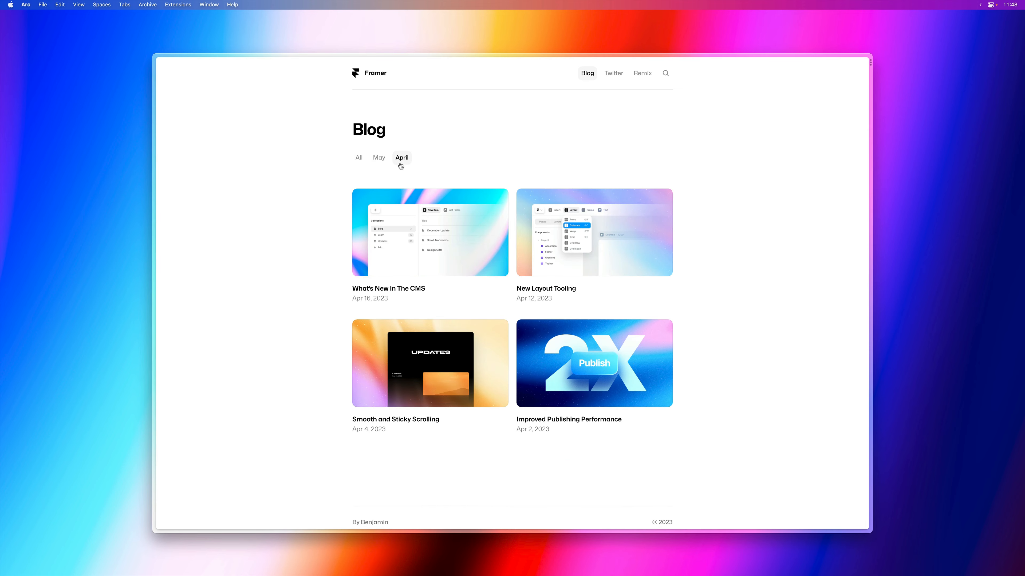
{"action": "left_click", "coordinate": [381, 164]}
{"action": "left_click", "coordinate": [363, 164]}
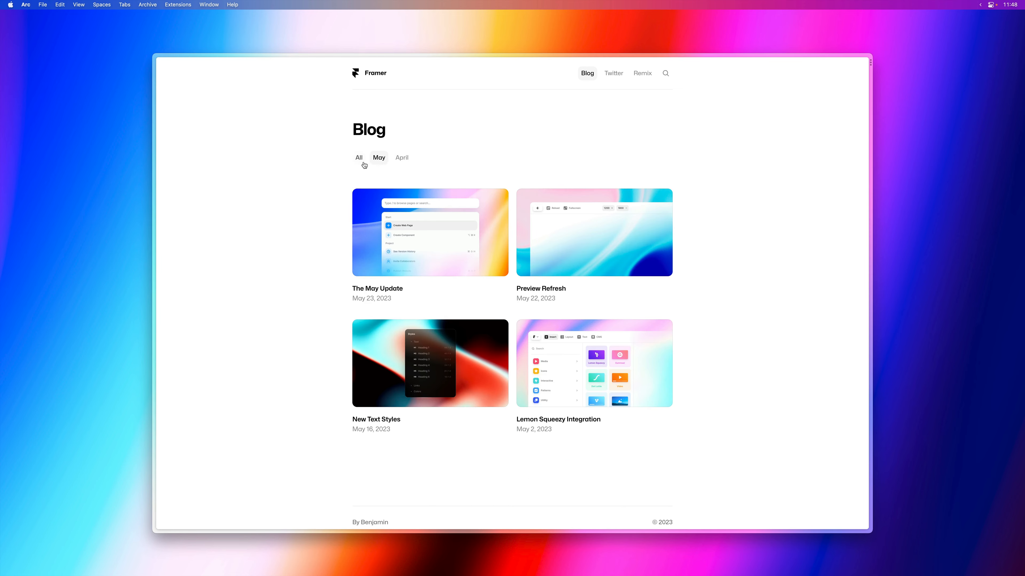
{"action": "left_click", "coordinate": [371, 206]}
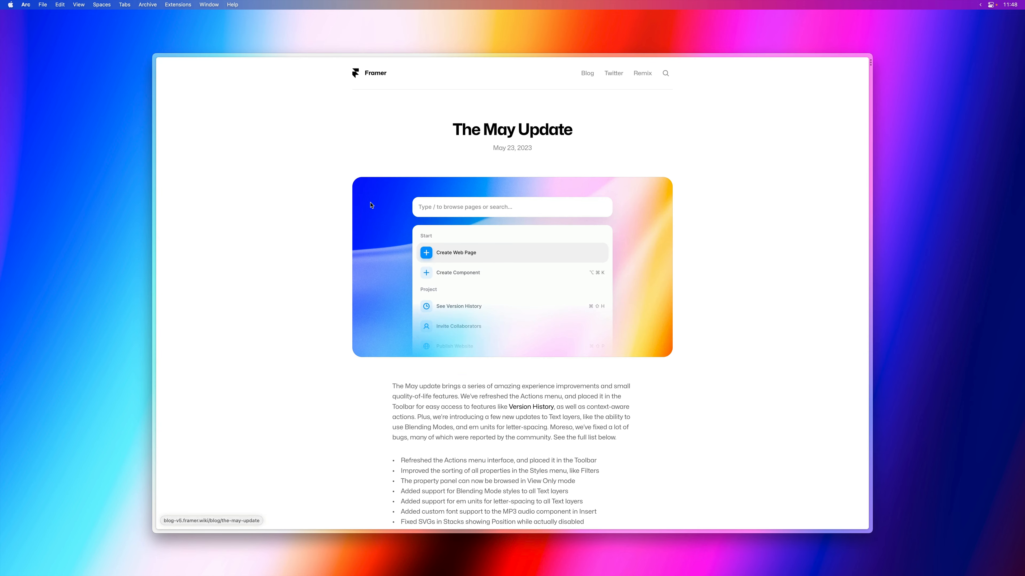
{"action": "left_click", "coordinate": [363, 79]}
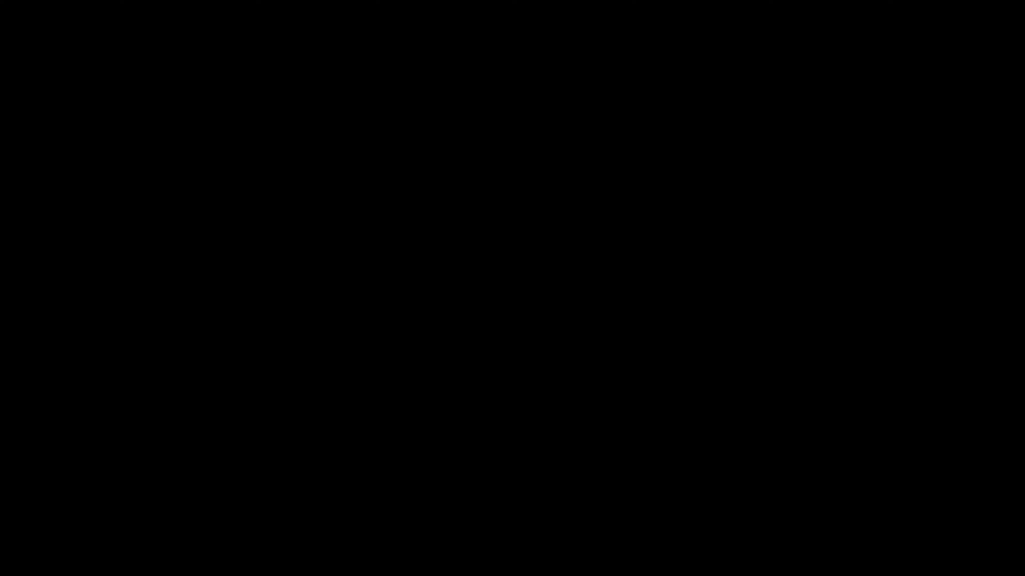